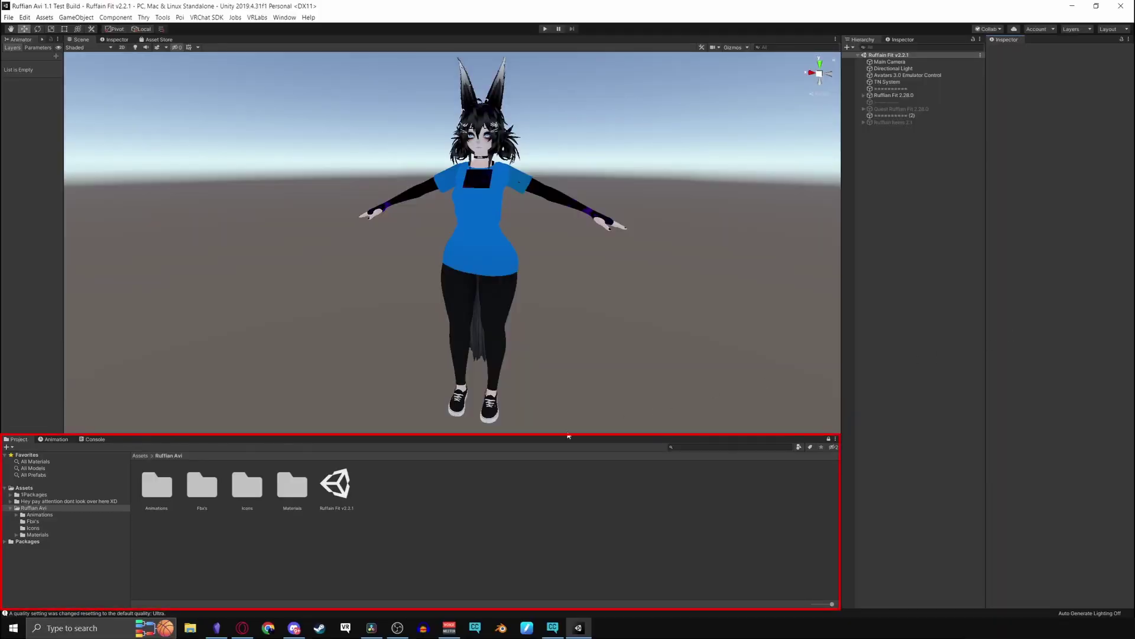
Create an animator controller named Ruff FX in the Ruffian Avi folder
right_click(421, 515)
mouse_move(449, 270)
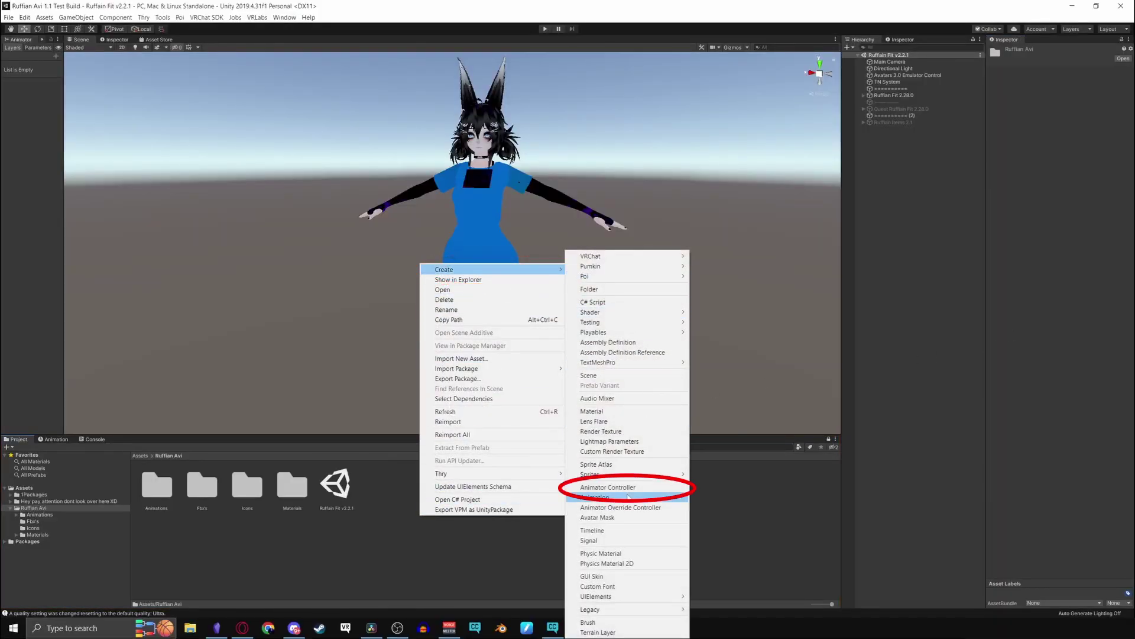
click(608, 487)
text(Ruff FX)
key(Return)
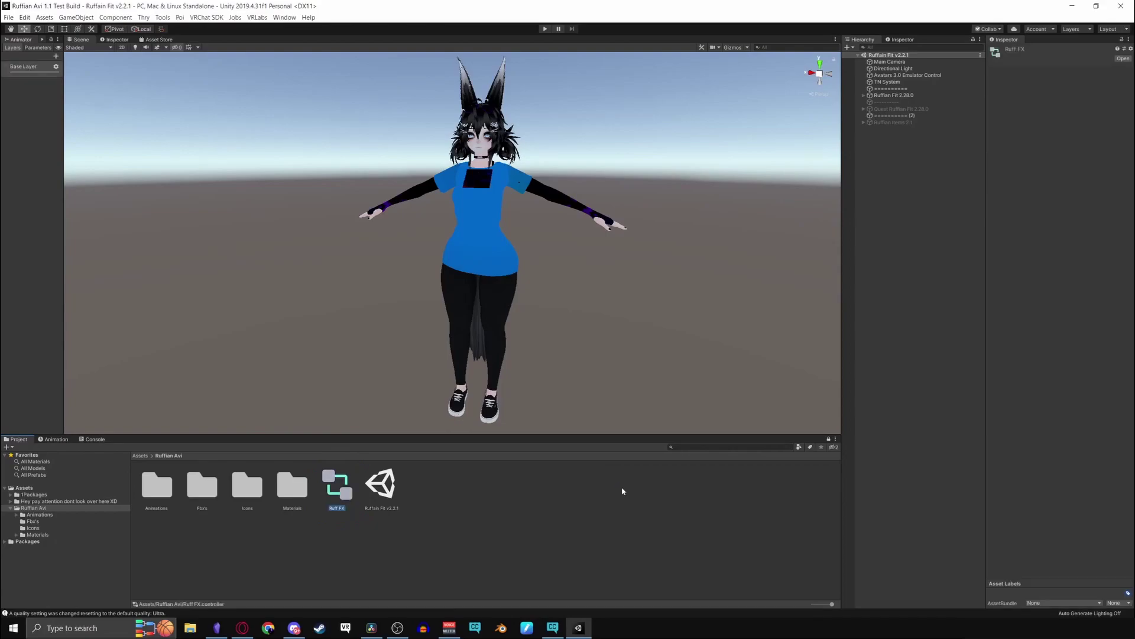
Create a VRChat expression parameters asset named Ruff Para
click(566, 529)
right_click(524, 539)
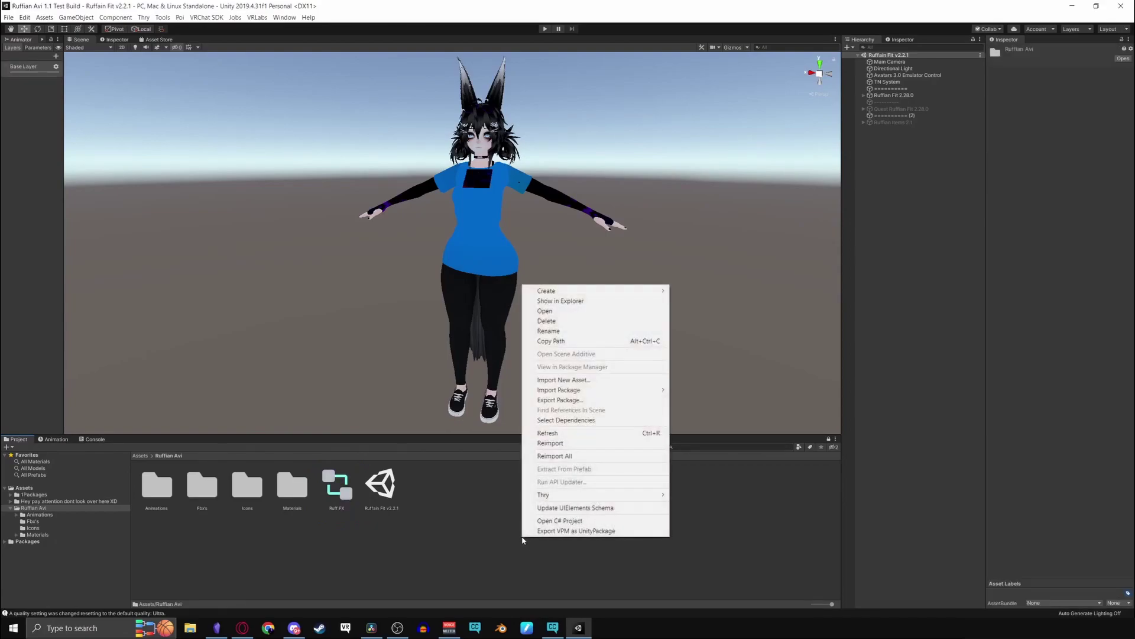
mouse_move(651, 297)
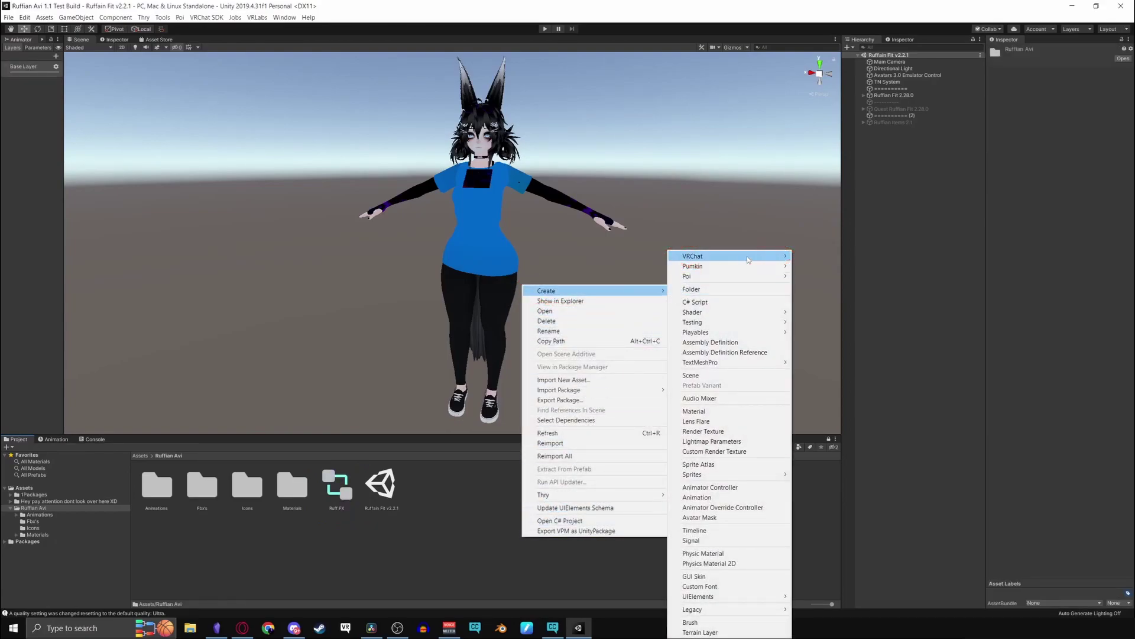
mouse_move(757, 255)
mouse_move(820, 257)
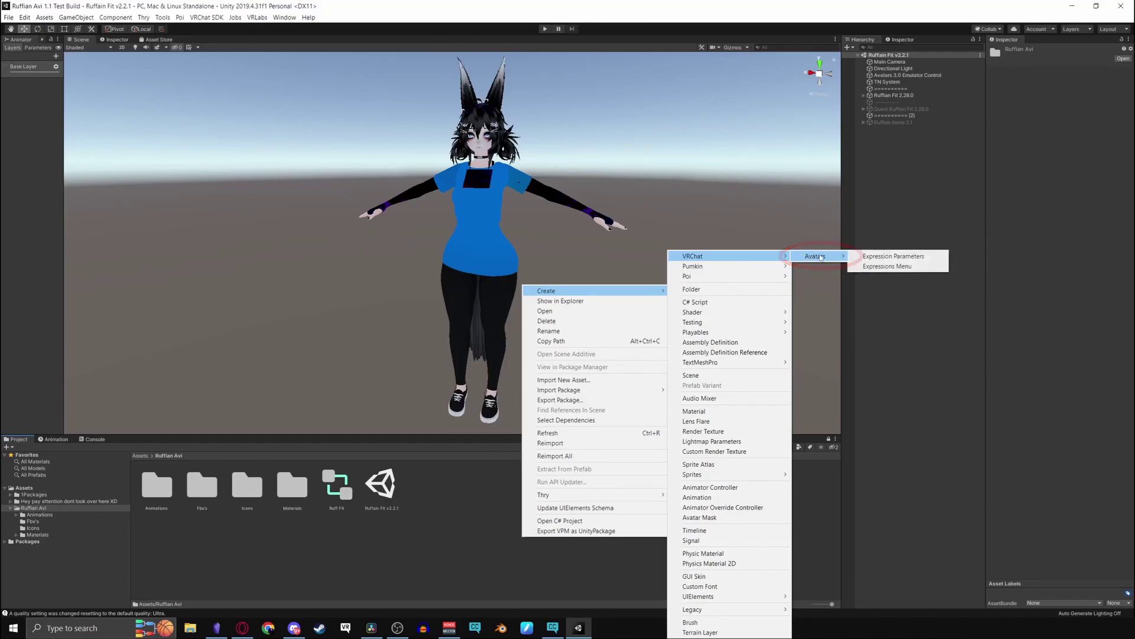
click(887, 257)
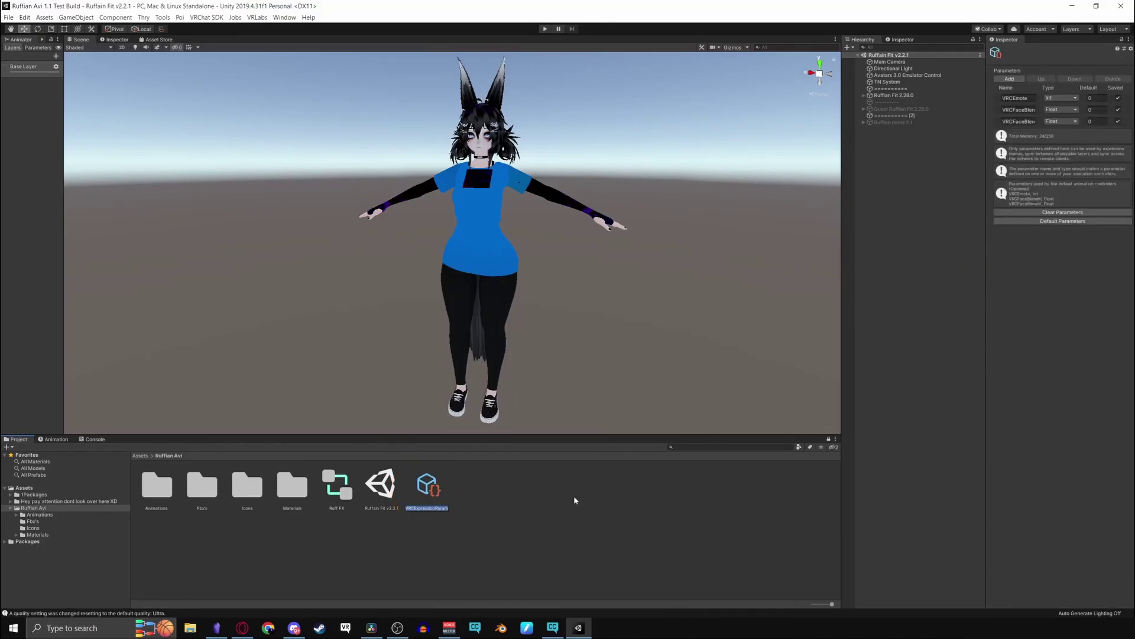
text(Ruff Para)
key(Return)
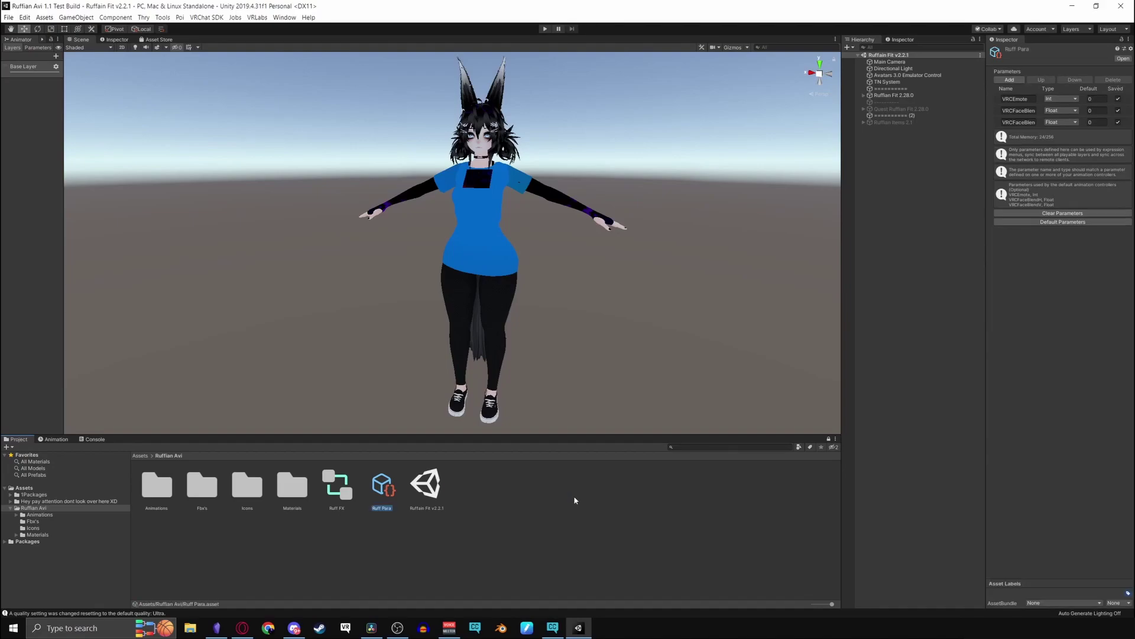
Create a VRChat expressions menu asset named Ruff Menu
right_click(574, 500)
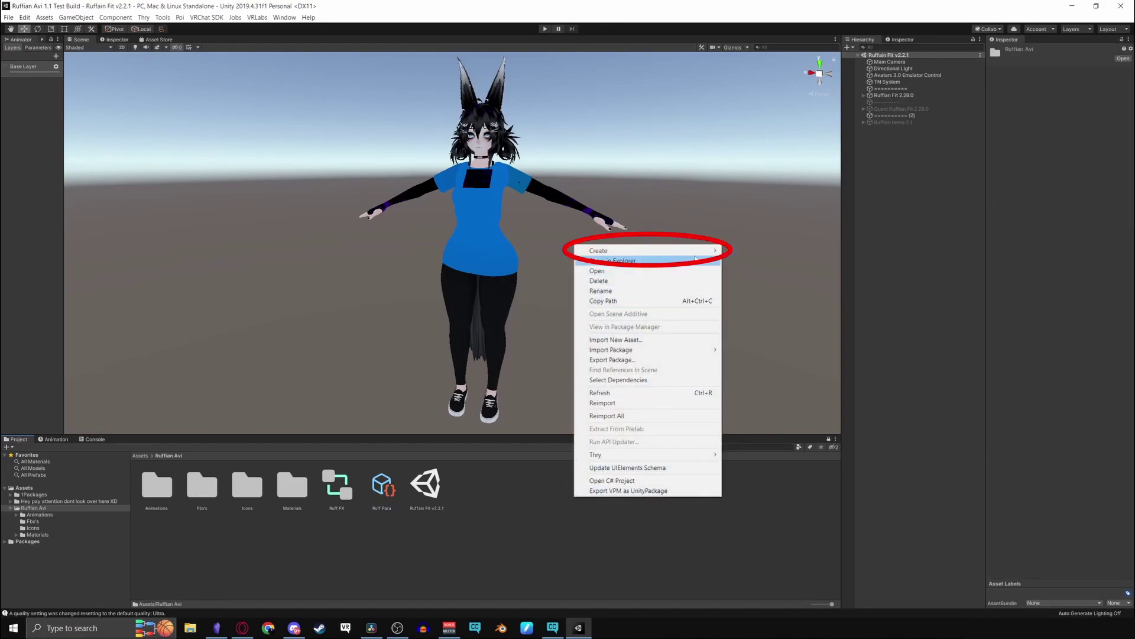
mouse_move(651, 251)
mouse_move(740, 251)
mouse_move(867, 251)
click(927, 261)
text(Ruff)
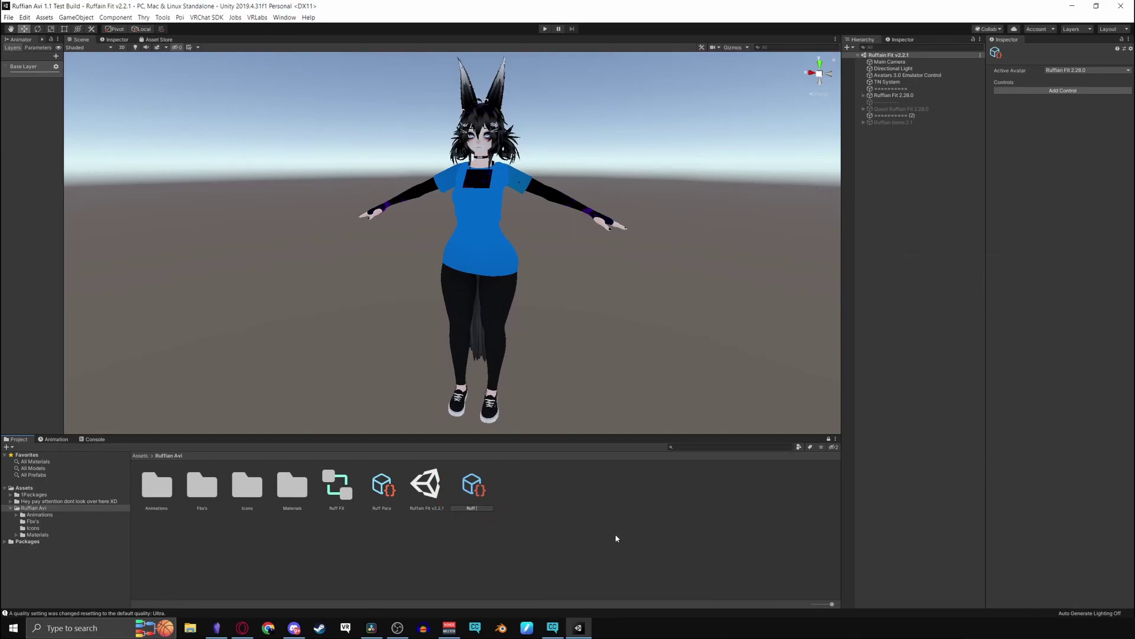
text( Menu)
key(Return)
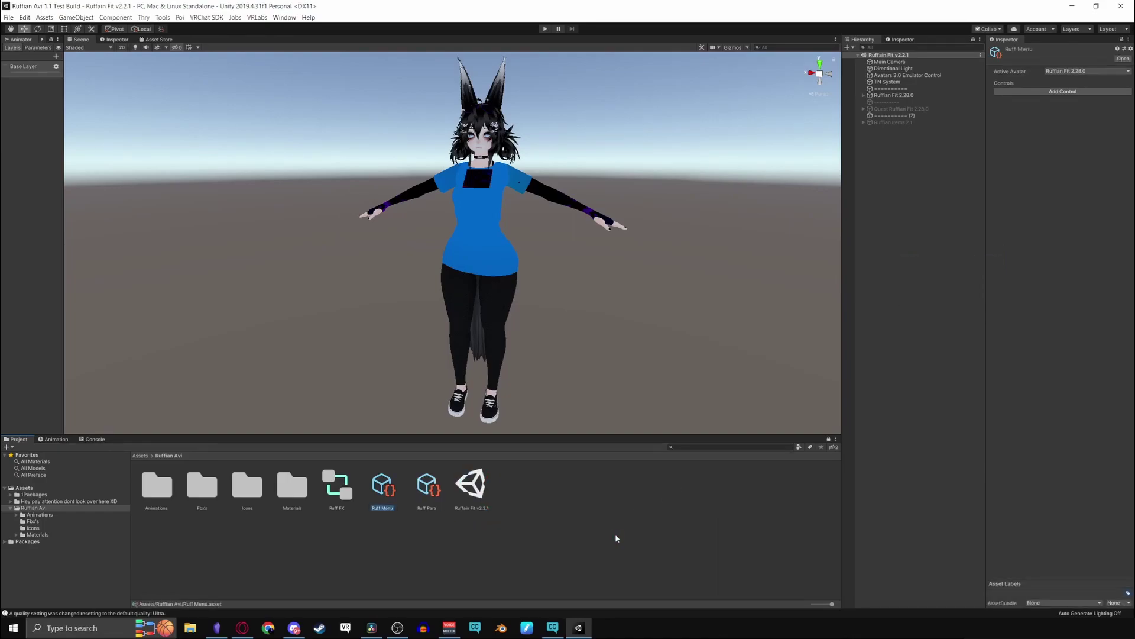
Set Ruff FX as the Ruffian Fit 2.28.0 avatar's animator controller and custom FX layer
click(647, 534)
click(942, 96)
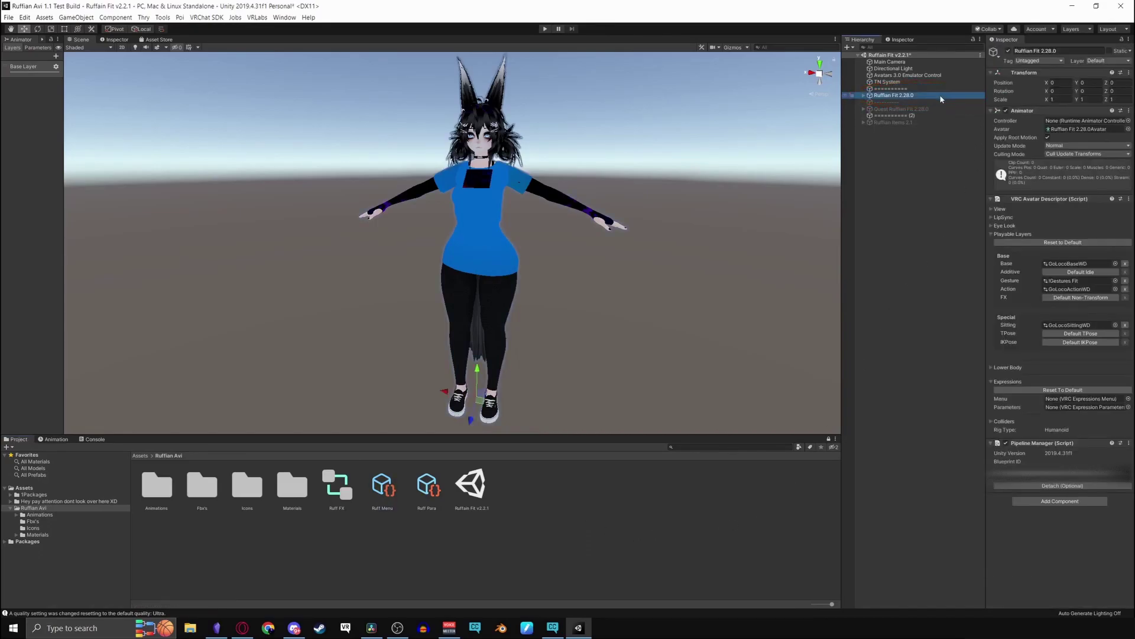
click(328, 489)
drag(701, 442, 1074, 121)
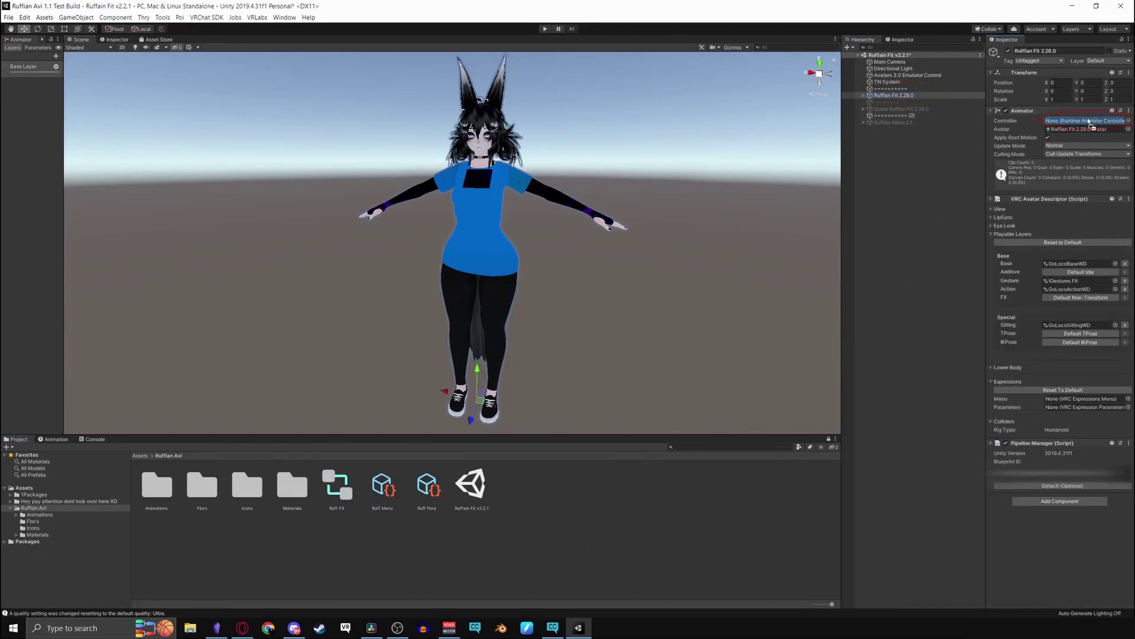
click(1116, 298)
drag(338, 493, 1057, 300)
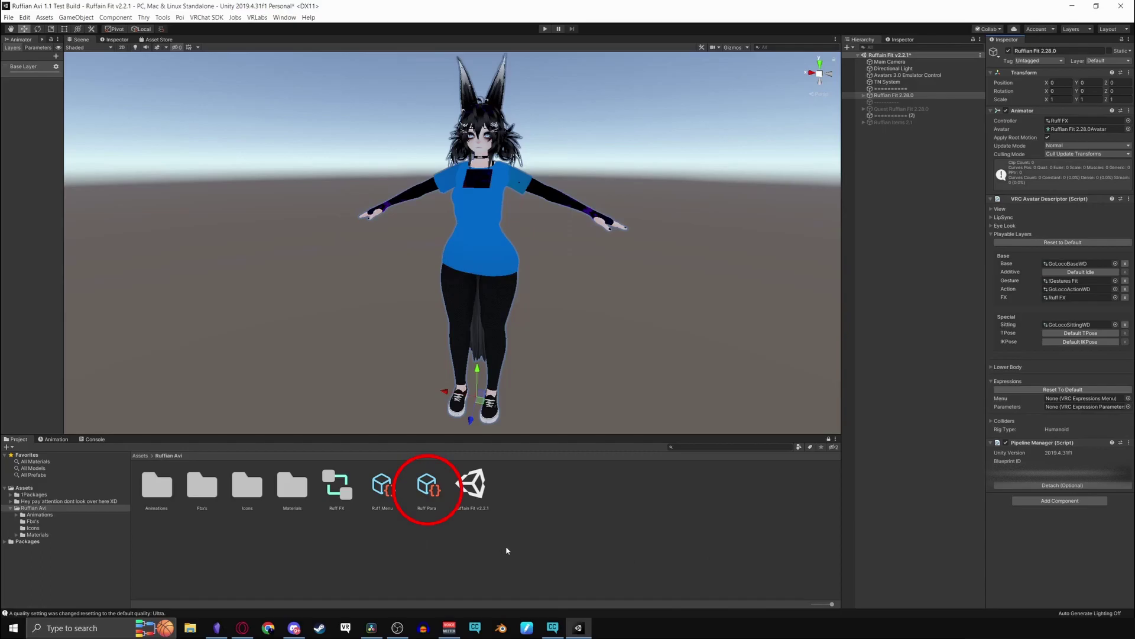
Assign Ruff Para and Ruff Menu to the avatar's expression parameters and menu slots
drag(428, 491, 430, 504)
drag(1069, 408, 1070, 408)
drag(382, 490, 397, 511)
drag(1036, 413, 1073, 405)
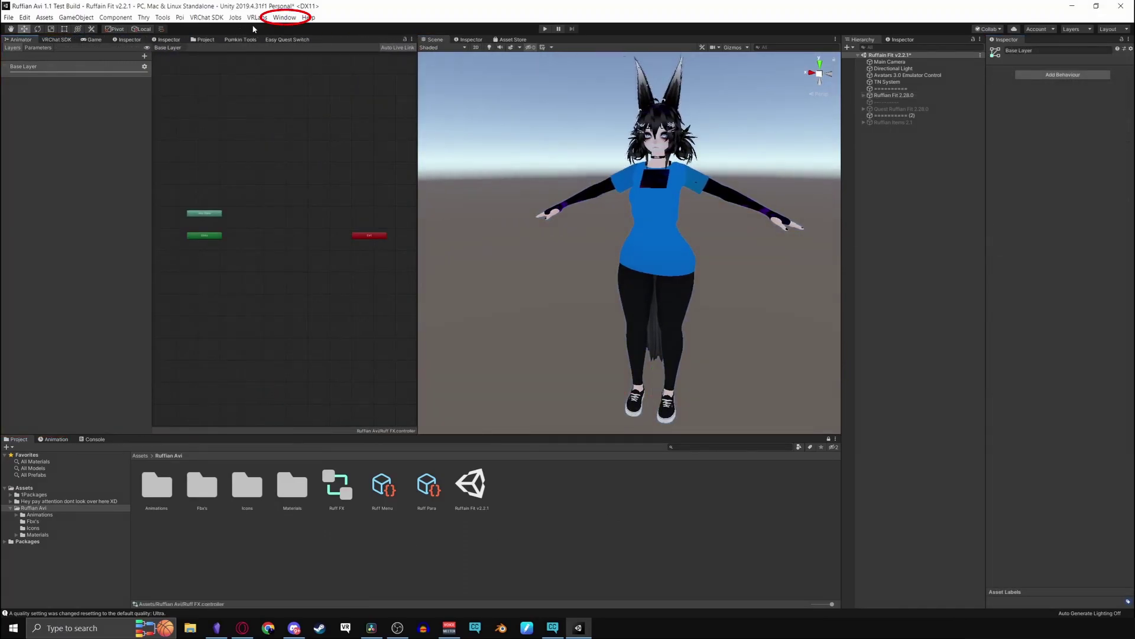
In the Animator, add a Shirts layer to Ruff FX with weight 1
click(283, 18)
mouse_move(355, 28)
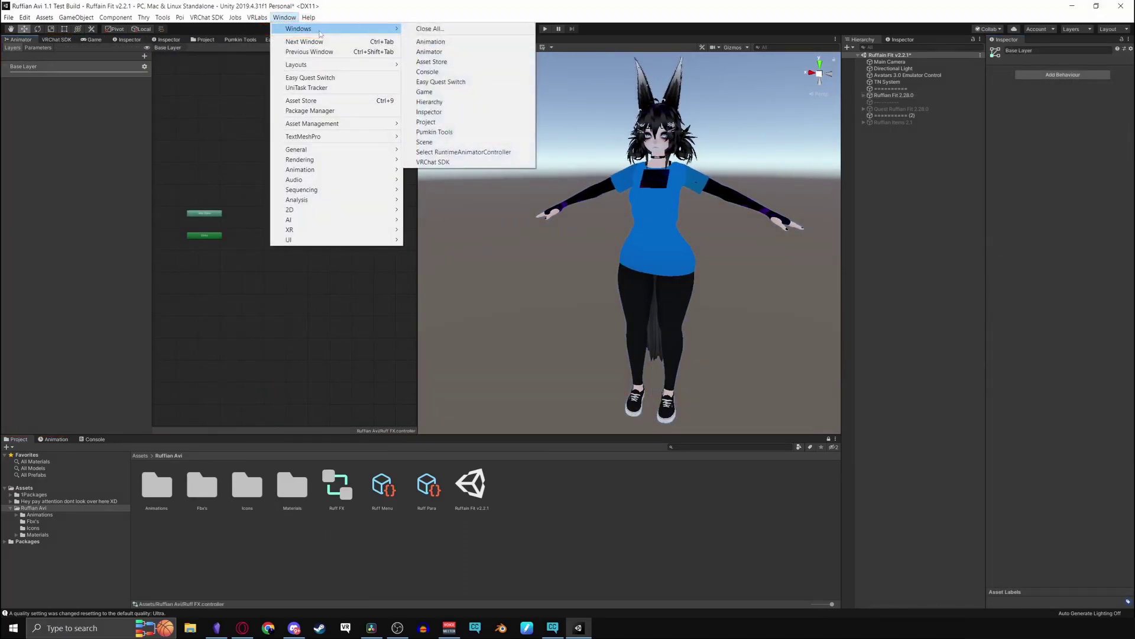
click(429, 52)
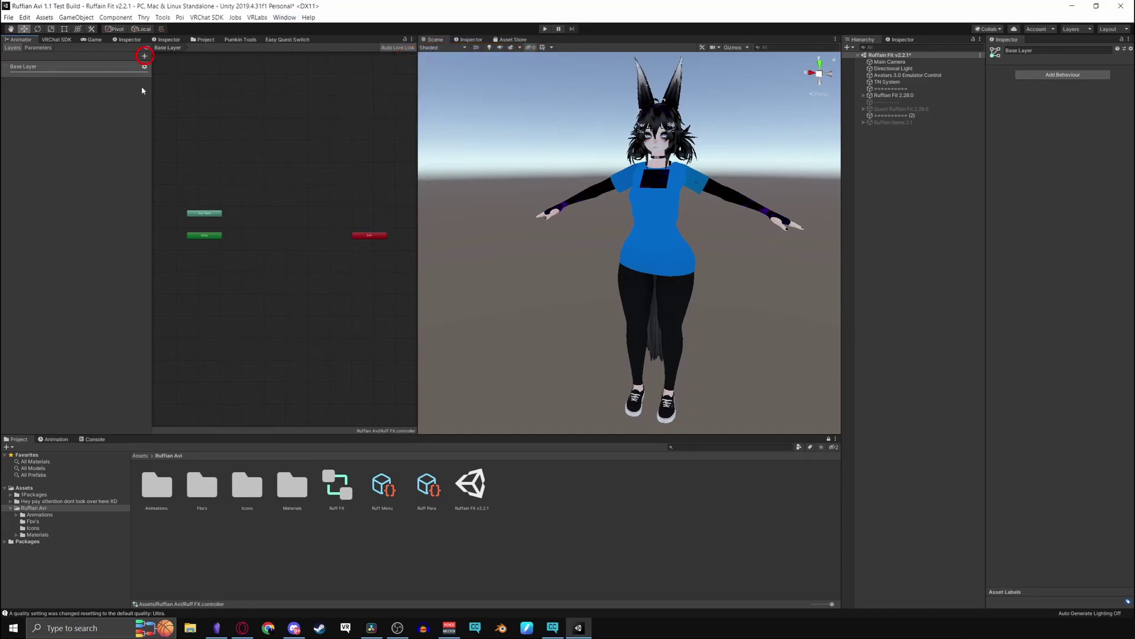
click(144, 57)
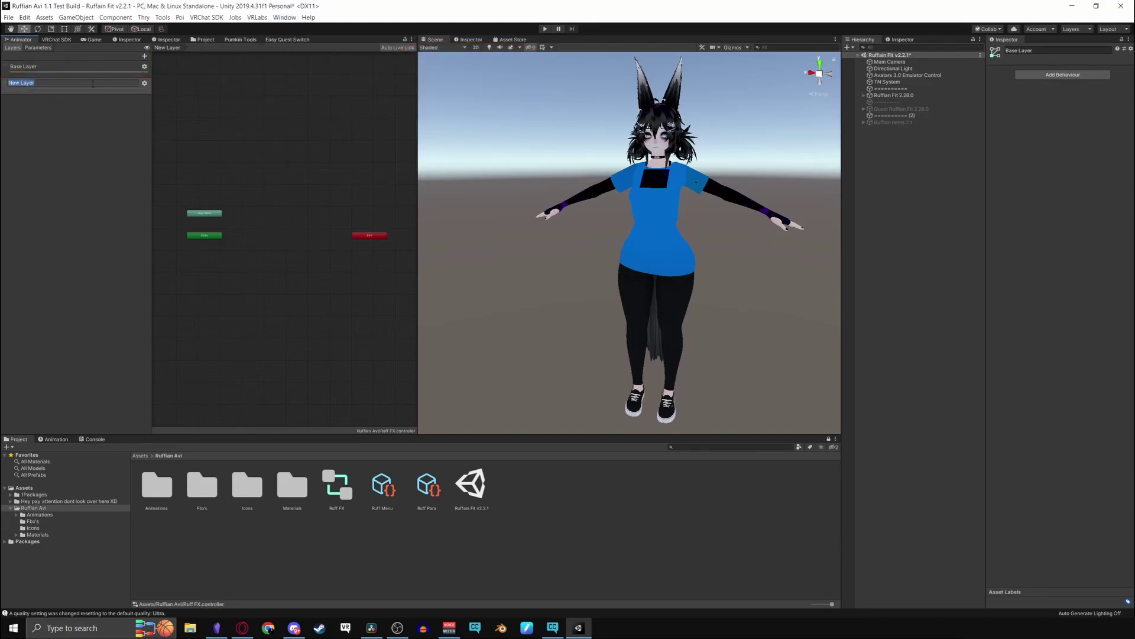
key(Return)
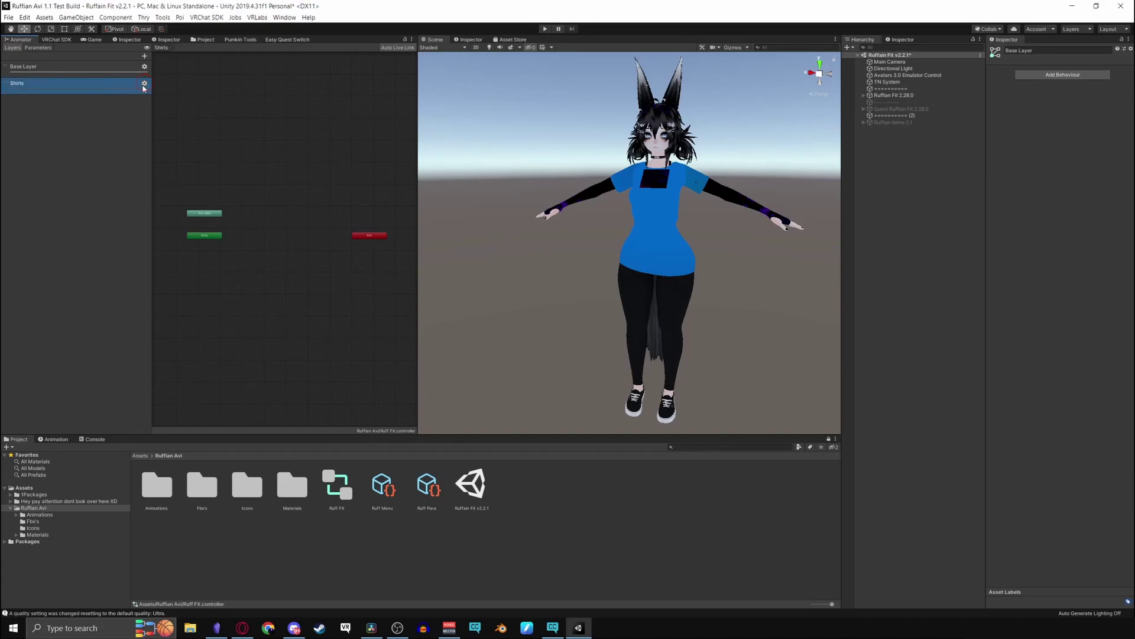
click(144, 84)
drag(200, 85, 248, 90)
click(99, 152)
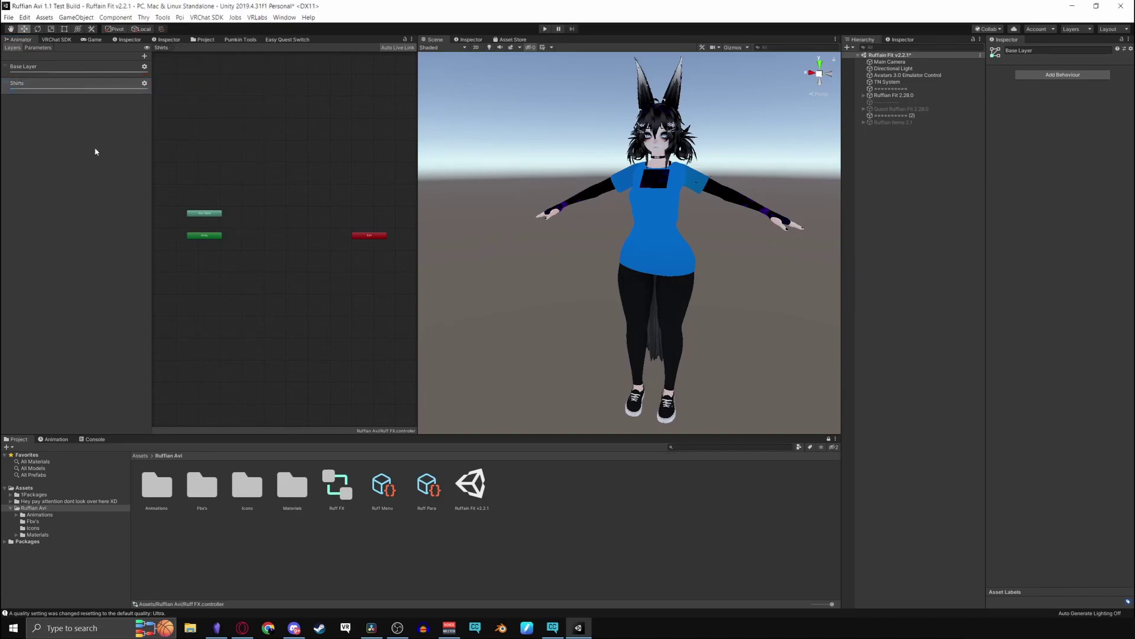
Add an Int parameter named Shirts to the Ruff FX controller
click(37, 48)
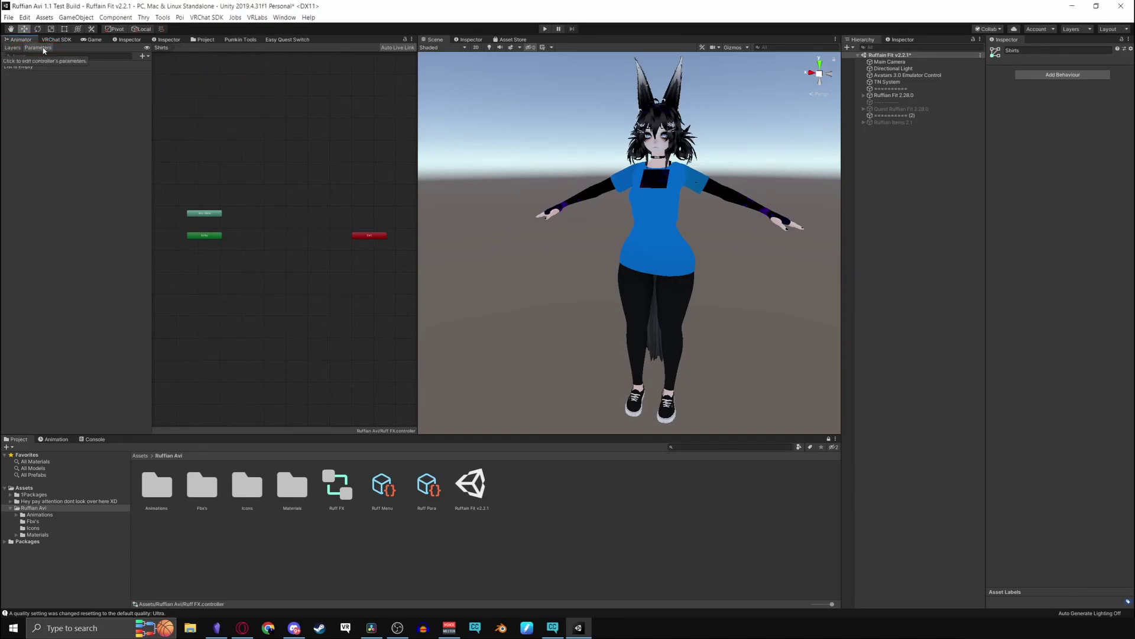
click(142, 55)
click(157, 78)
text(Shirts)
key(Return)
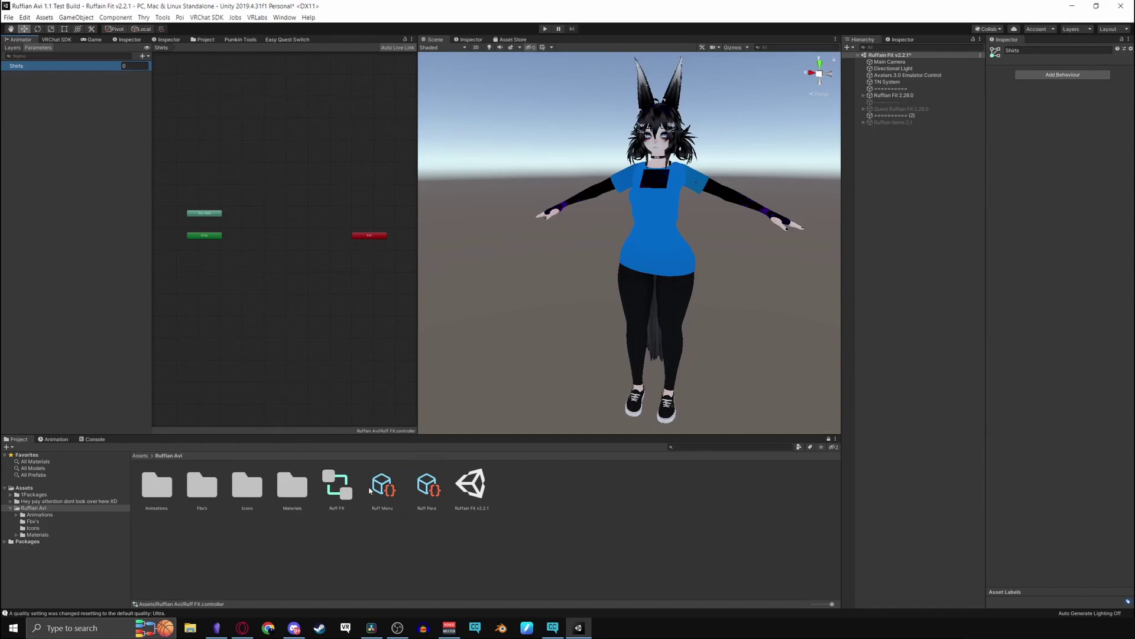
Add a fourth Int parameter, Shirts, to the Ruff Para expression parameters
click(420, 497)
click(1010, 80)
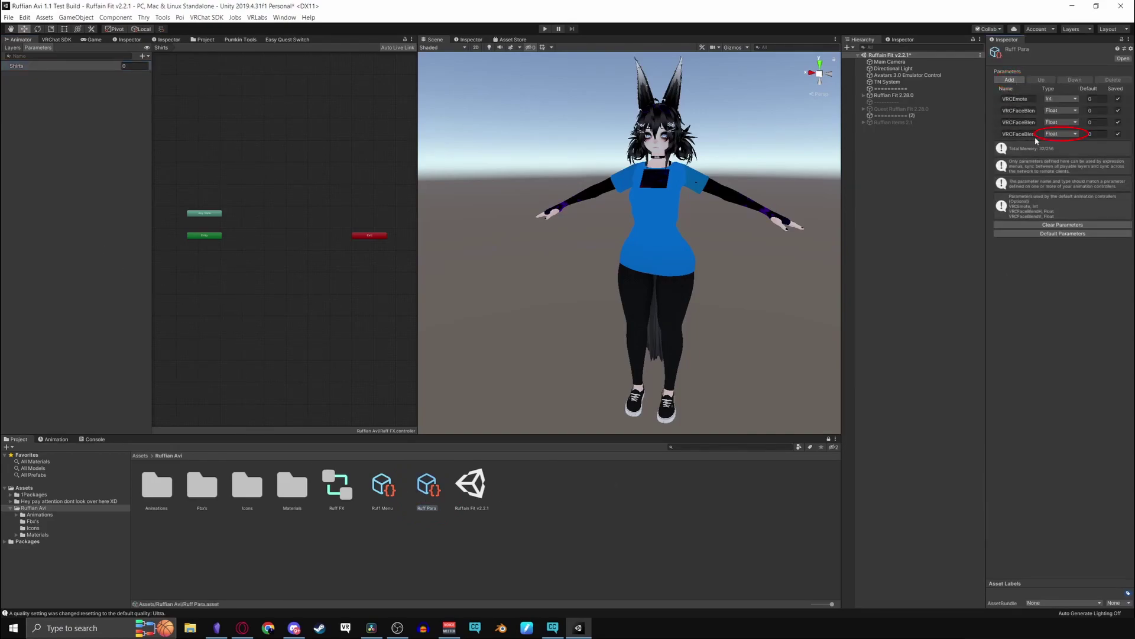
click(1060, 133)
click(1059, 141)
click(1026, 133)
click(13, 47)
click(659, 551)
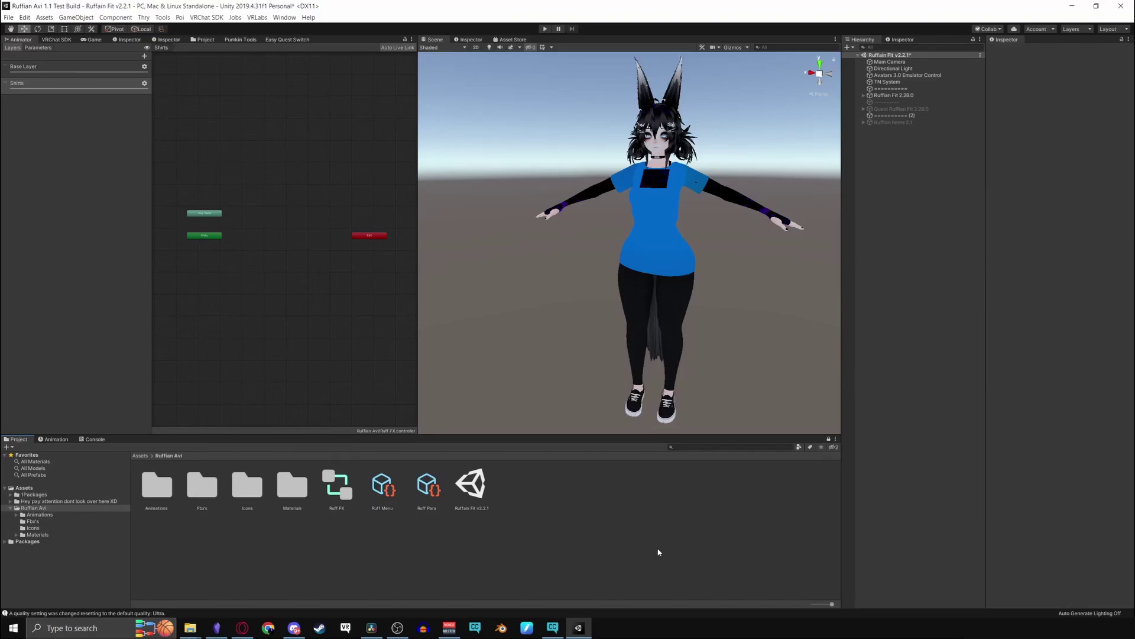
Select the TShirt, unlock its Poiyomi shader and switch the rendering preset to Cutout
click(864, 96)
click(887, 162)
click(991, 316)
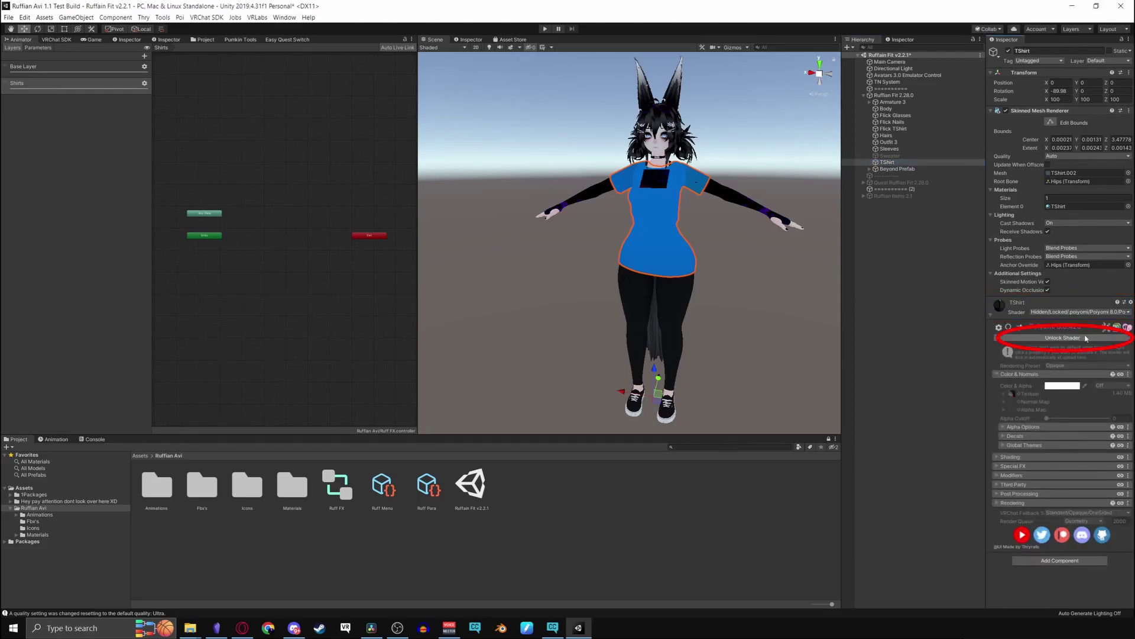
click(1047, 337)
click(1065, 366)
click(1065, 387)
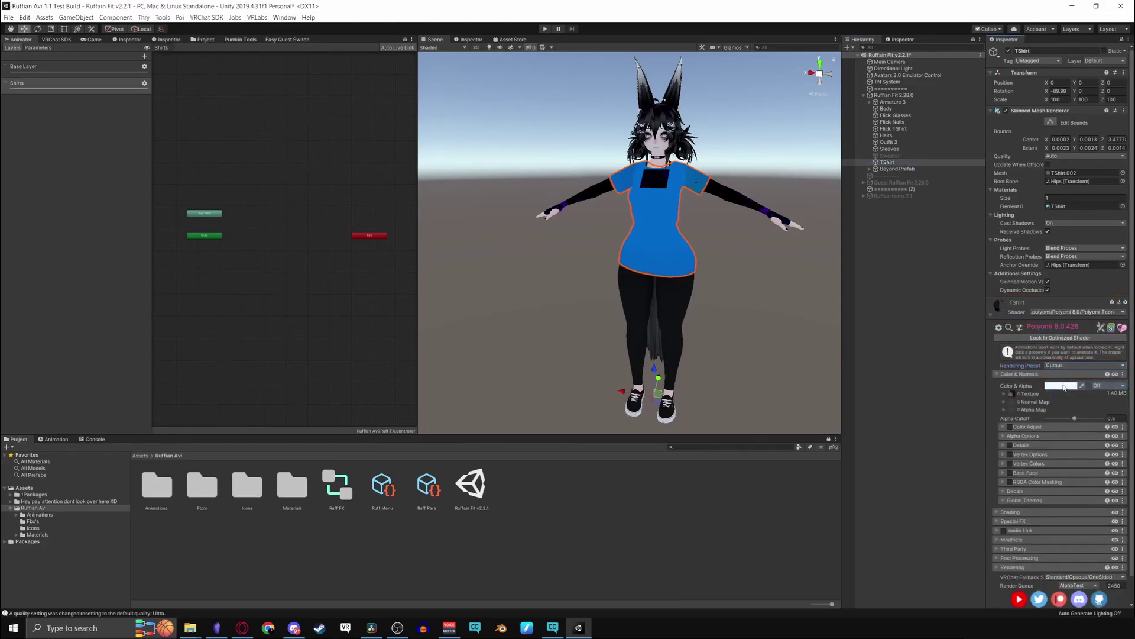
Enable the Dissolve special effect on the T-shirt material
click(997, 521)
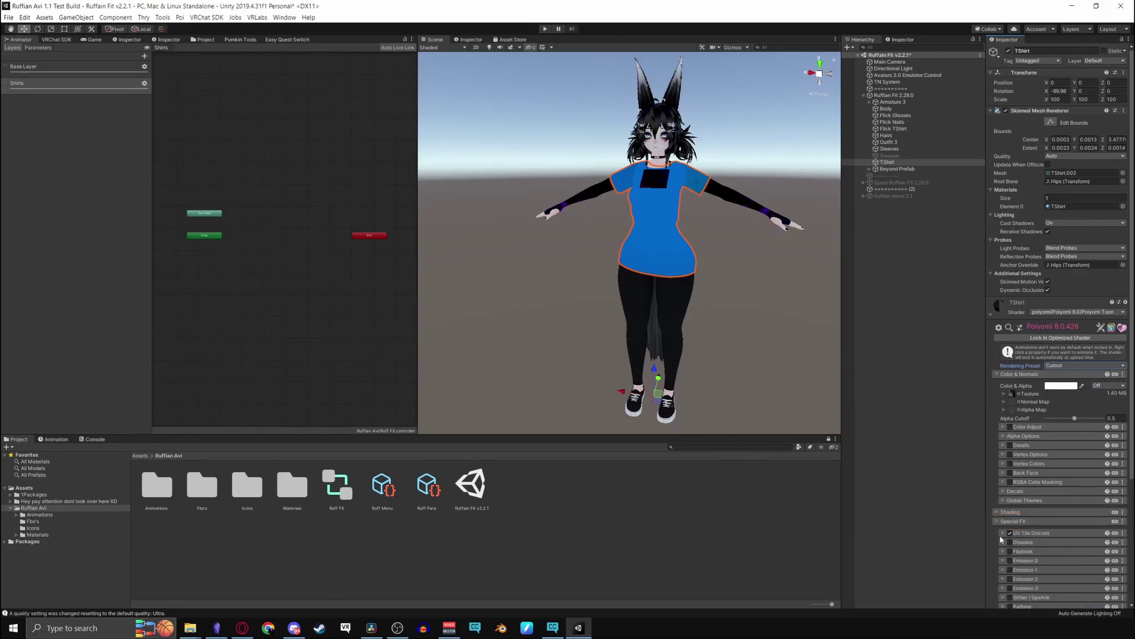
scroll(1001, 540, down, 5)
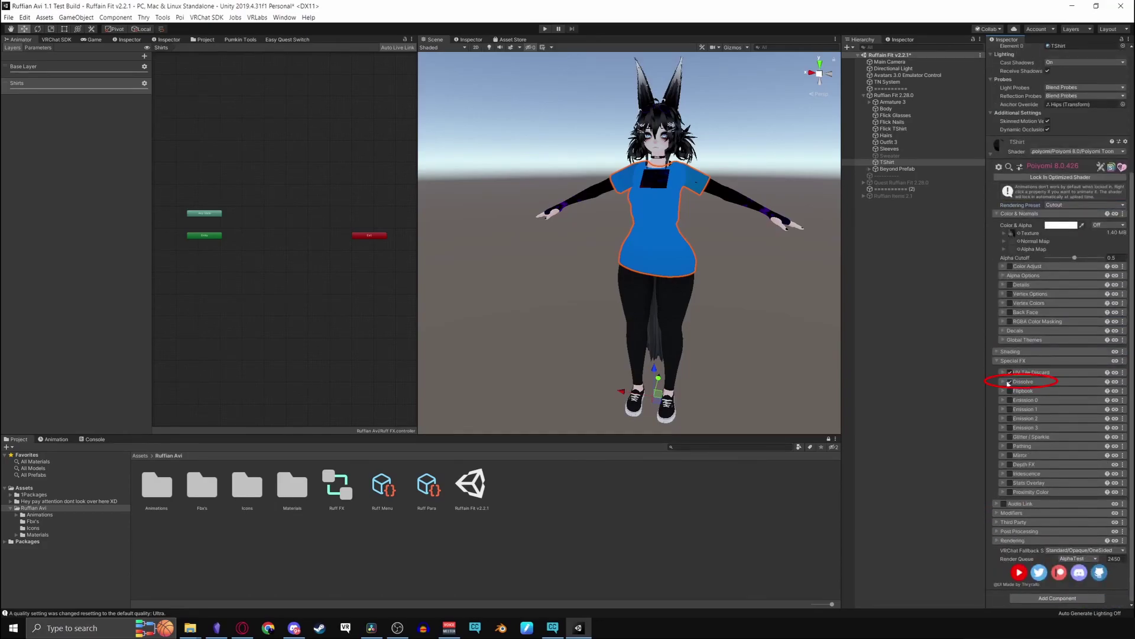
click(1008, 382)
scroll(1032, 398, down, 2)
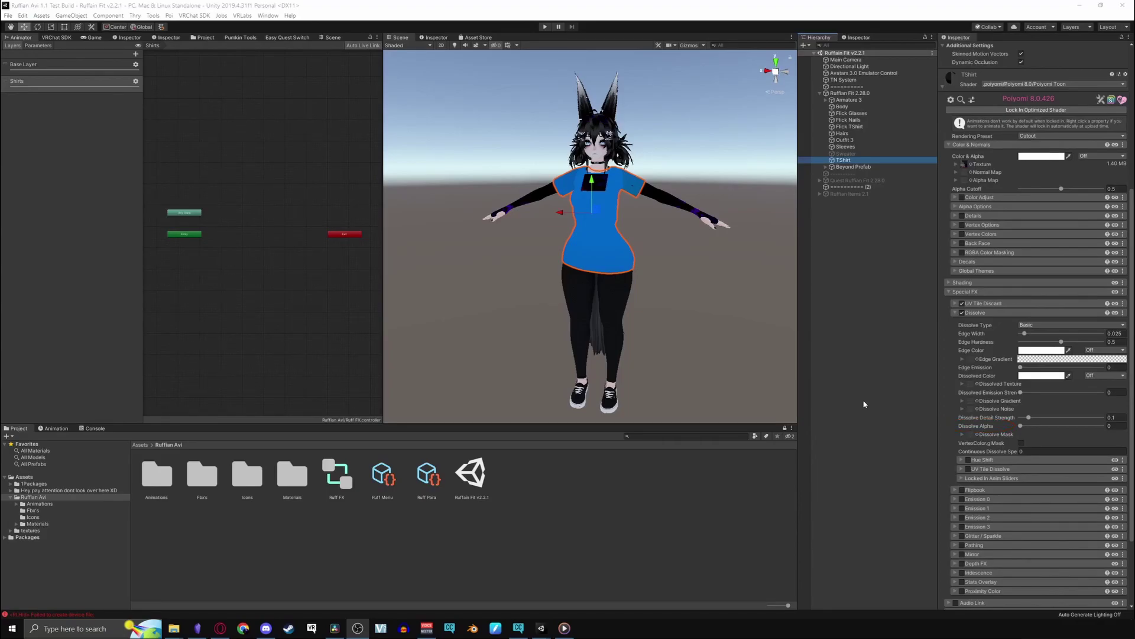
Set the T-shirt's dissolve type to Point2Point with dissolved colour alpha 10
click(1041, 325)
click(1035, 341)
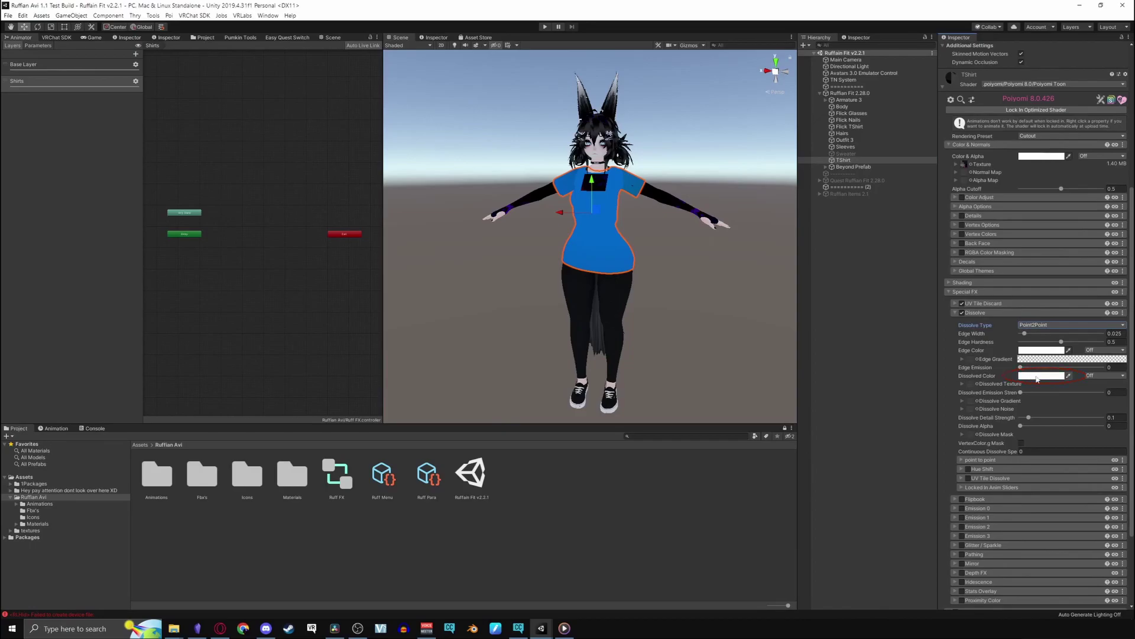
click(1041, 375)
drag(886, 428, 831, 429)
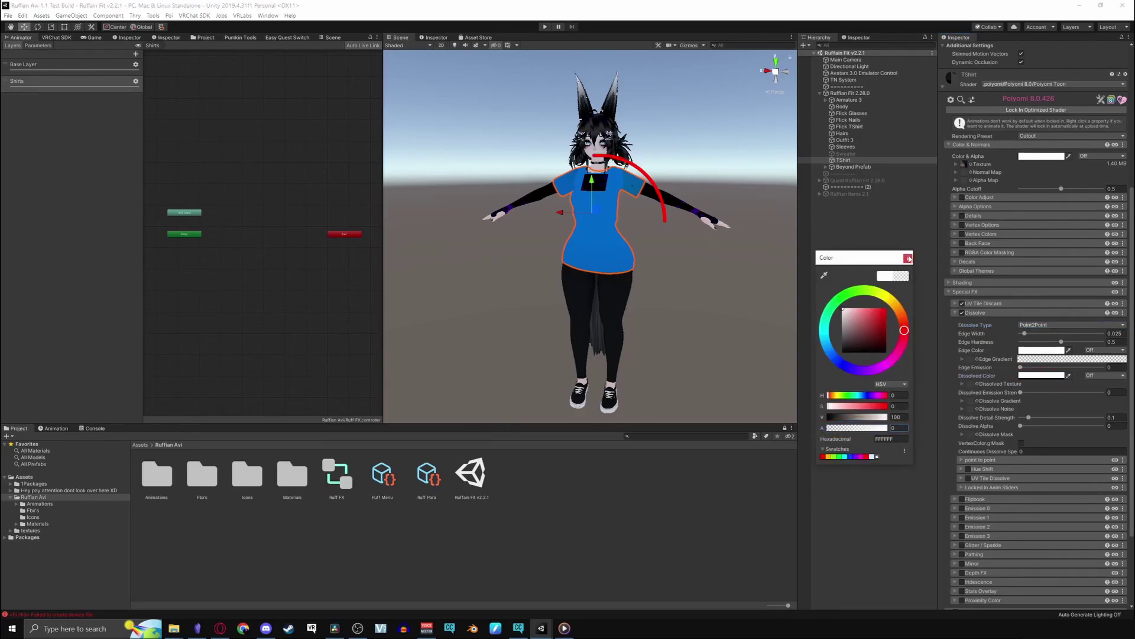
click(908, 258)
Give the Sweater material the Point2Point dissolve type as well
click(846, 154)
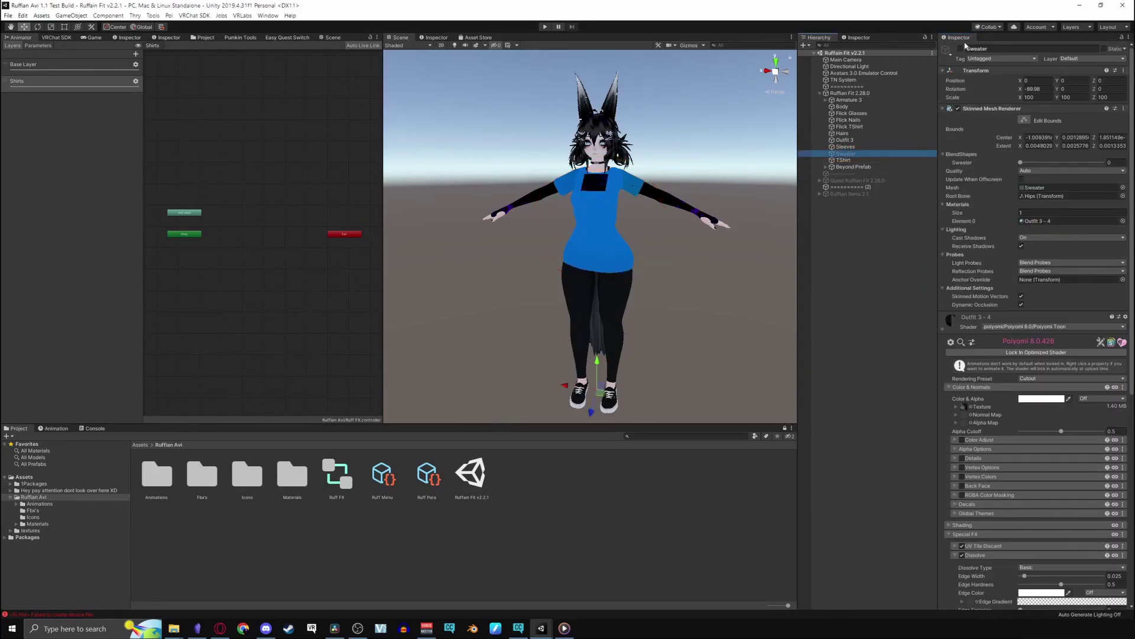
scroll(1035, 237, down, 3)
click(1070, 266)
click(1035, 283)
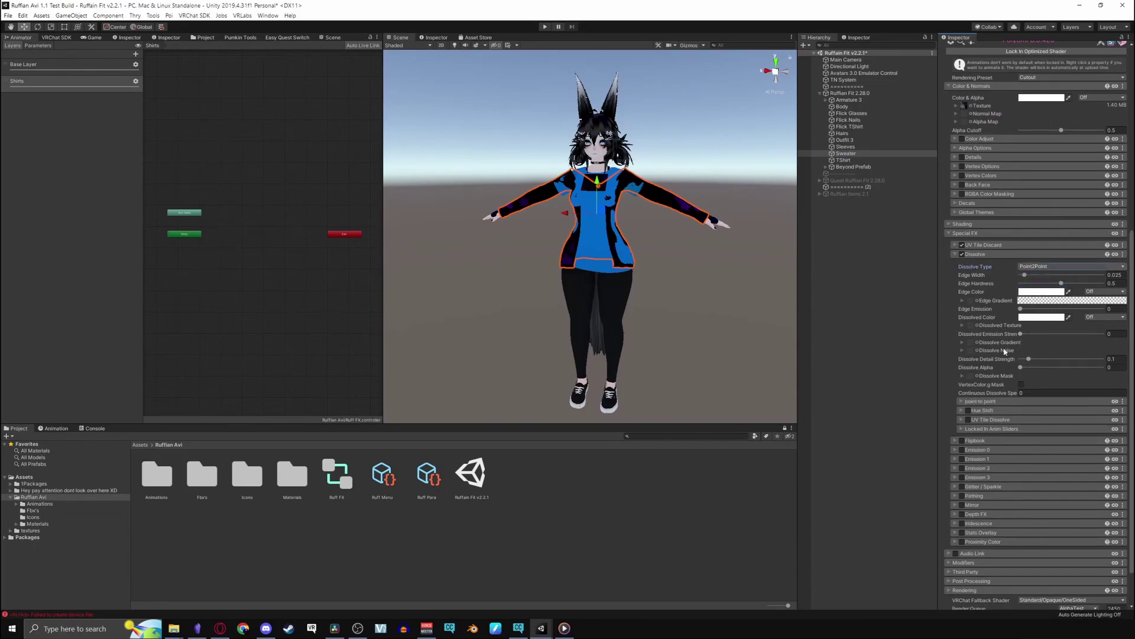
click(1040, 317)
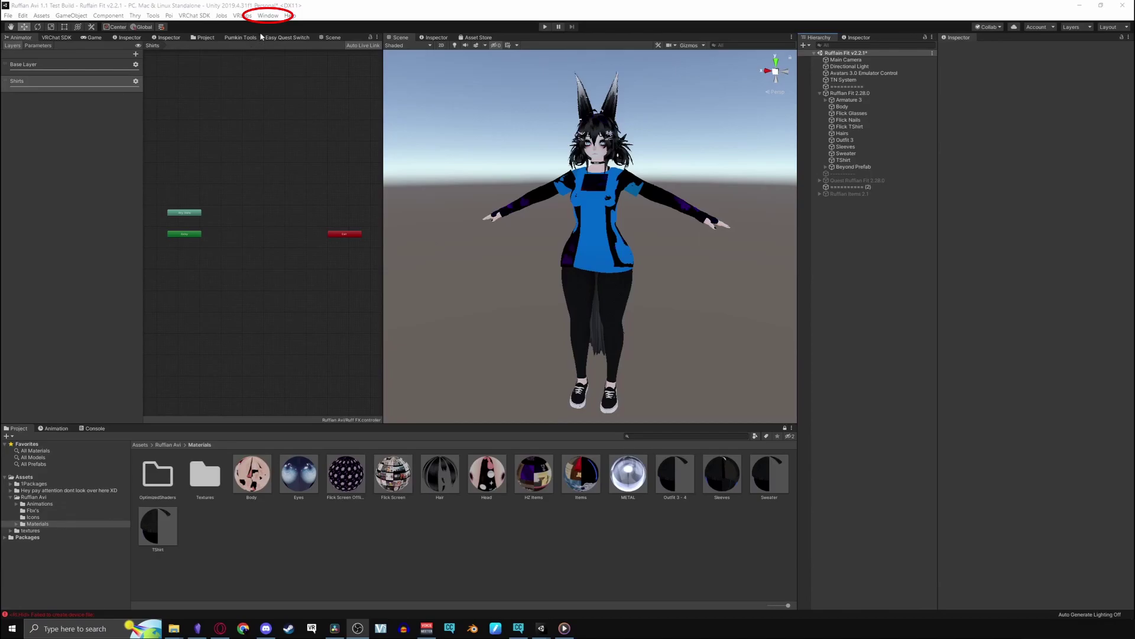
click(268, 16)
Create a new animation clip named Shirt 1 in the Ruffian Avi folder
mouse_move(374, 27)
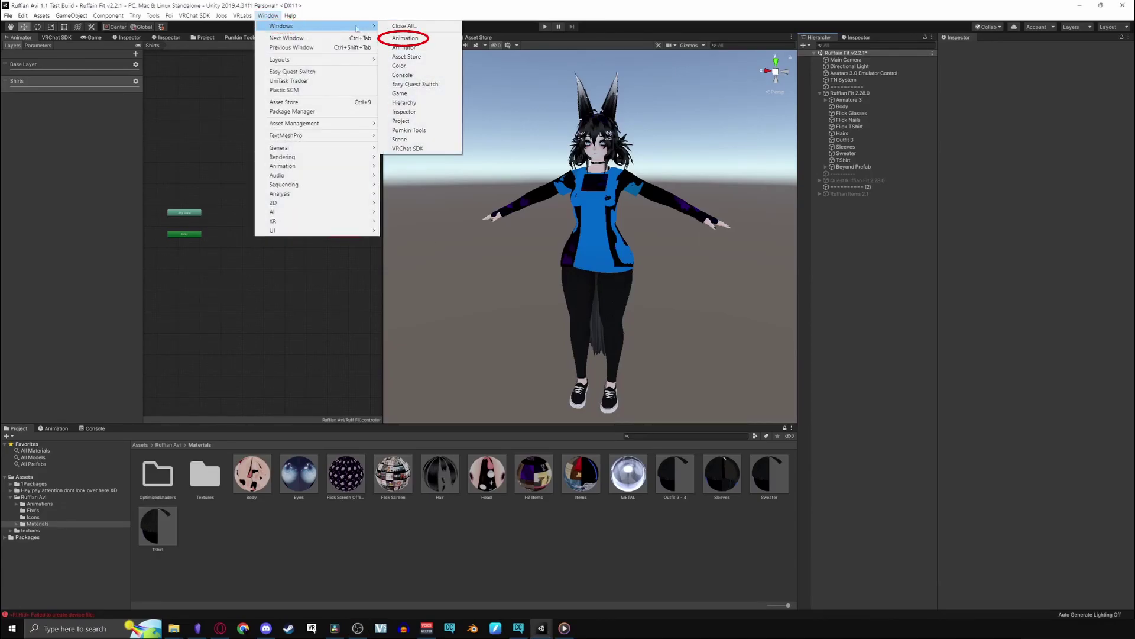
mouse_move(314, 167)
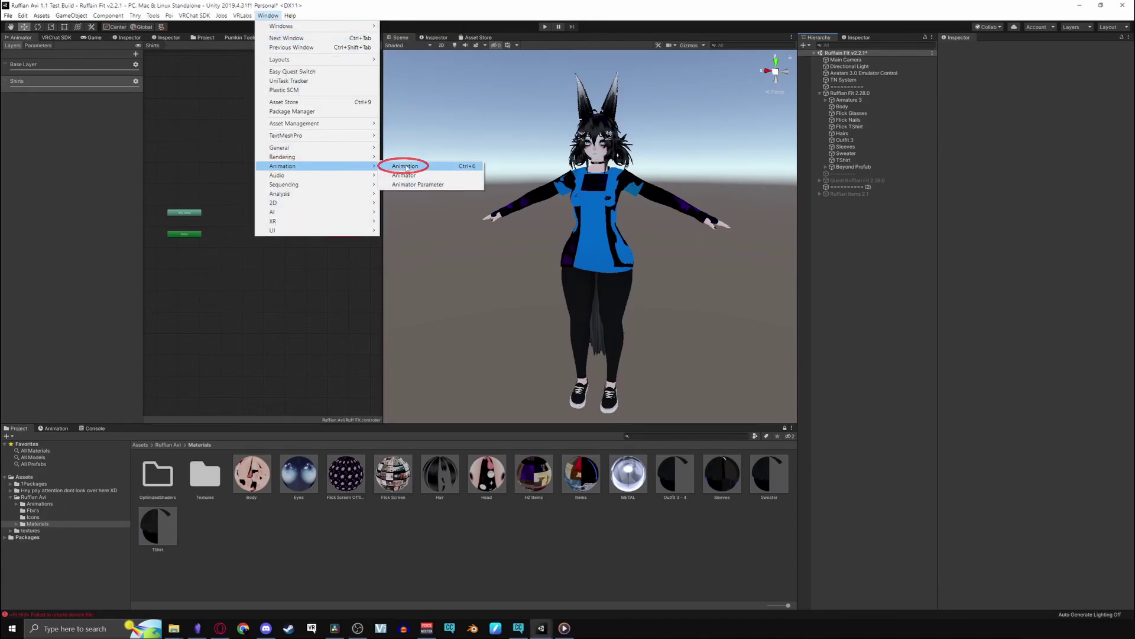
click(406, 166)
click(592, 237)
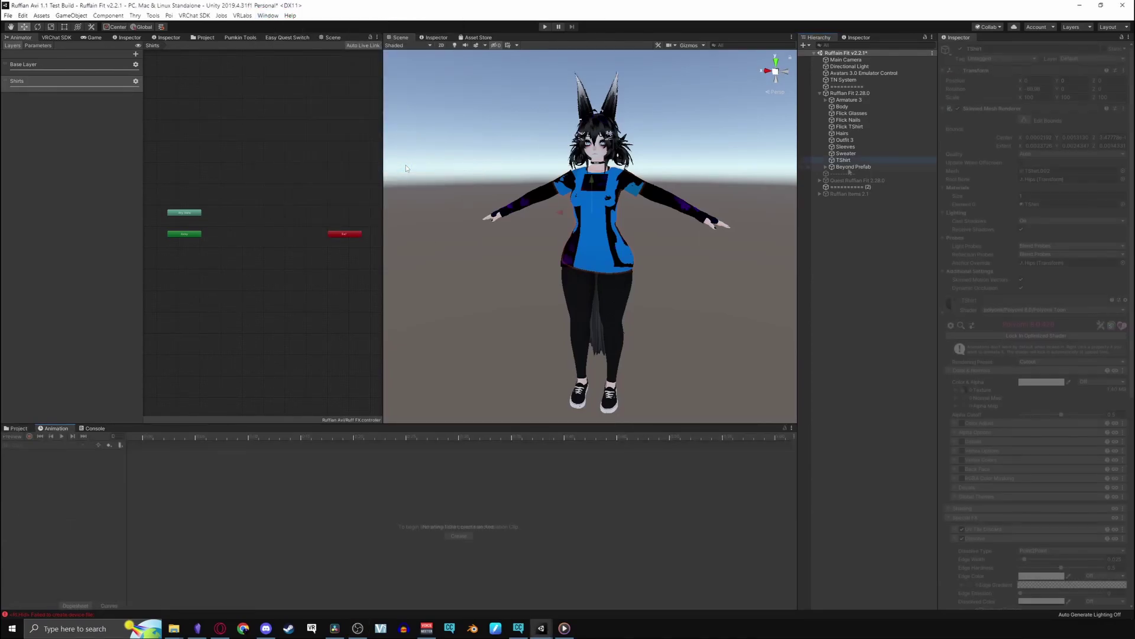
click(464, 536)
click(184, 44)
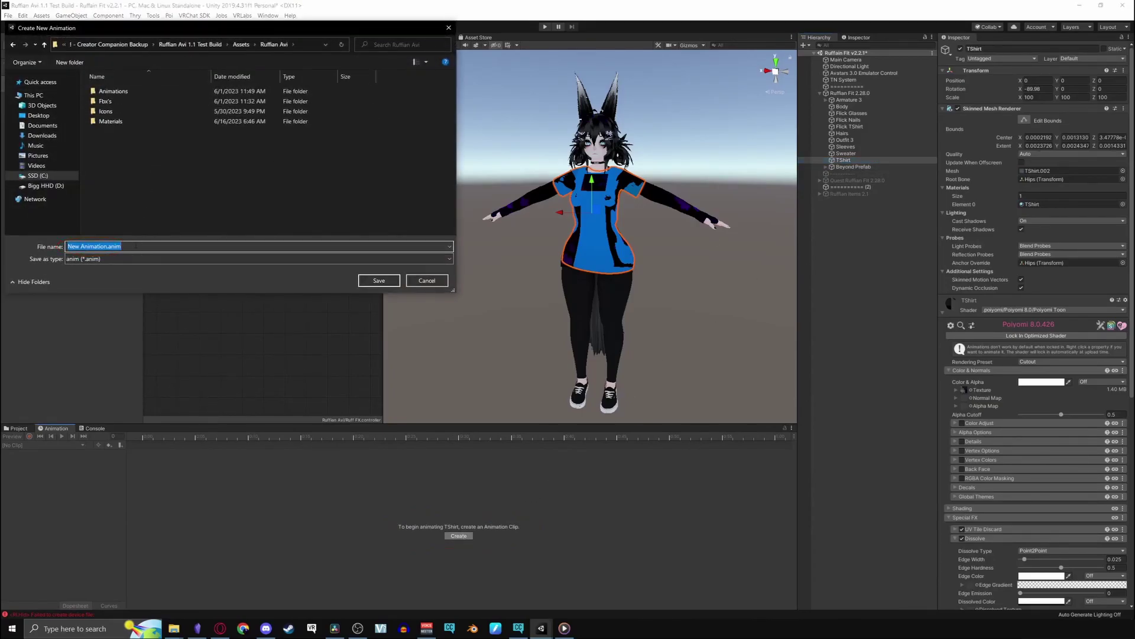
text(Shirt 1)
key(Return)
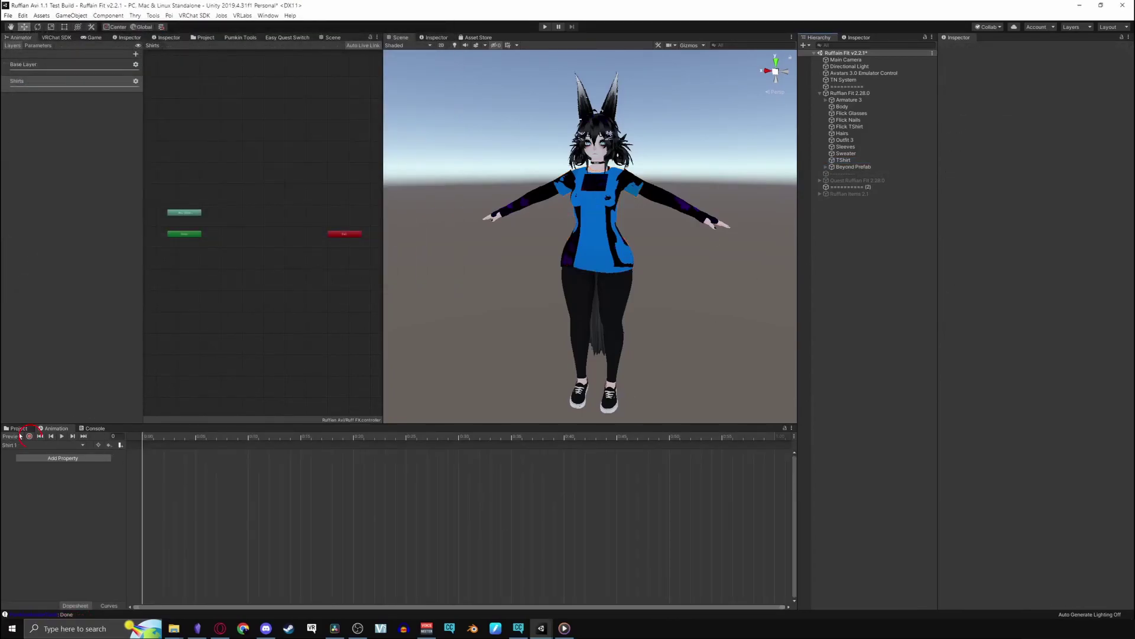
Record the T-shirt's active state and Dissolve Alpha keys at frames 0 and 60, then preview
click(29, 438)
click(843, 159)
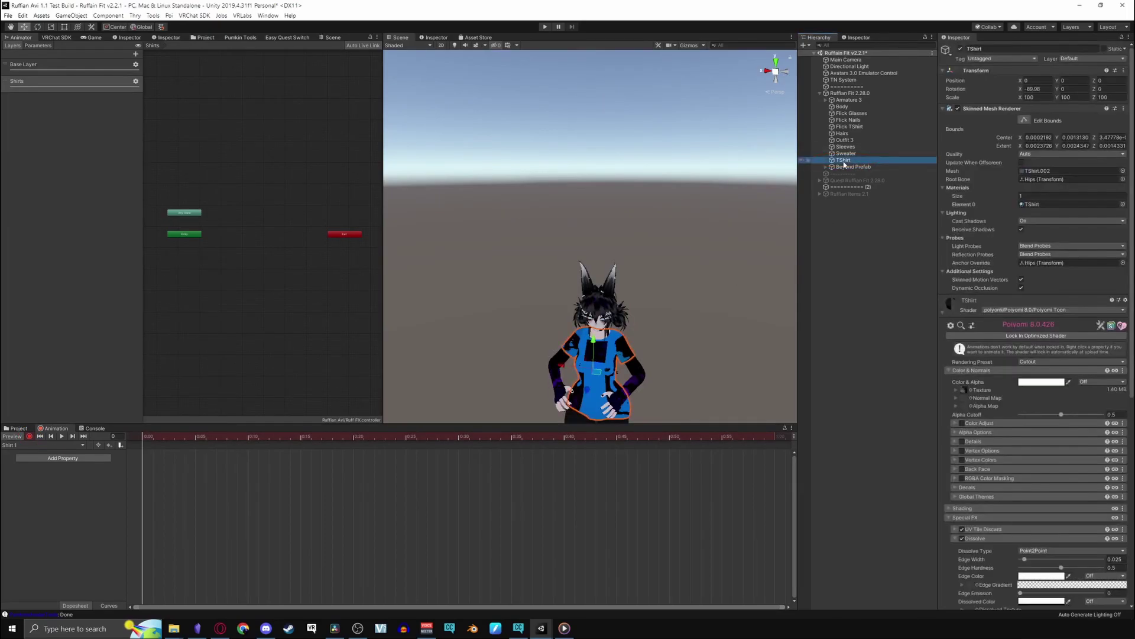
click(961, 50)
key(f)
scroll(1035, 355, down, 5)
mouse_move(1021, 350)
mouse_down()
mouse_move(1110, 353)
mouse_move(1019, 353)
mouse_up()
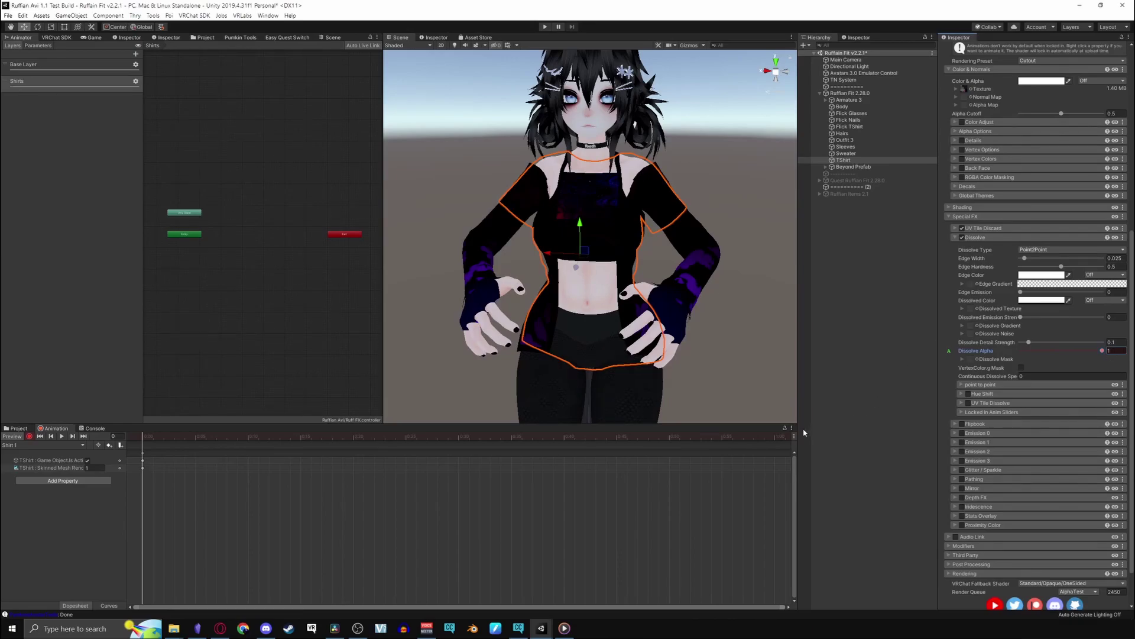
click(776, 438)
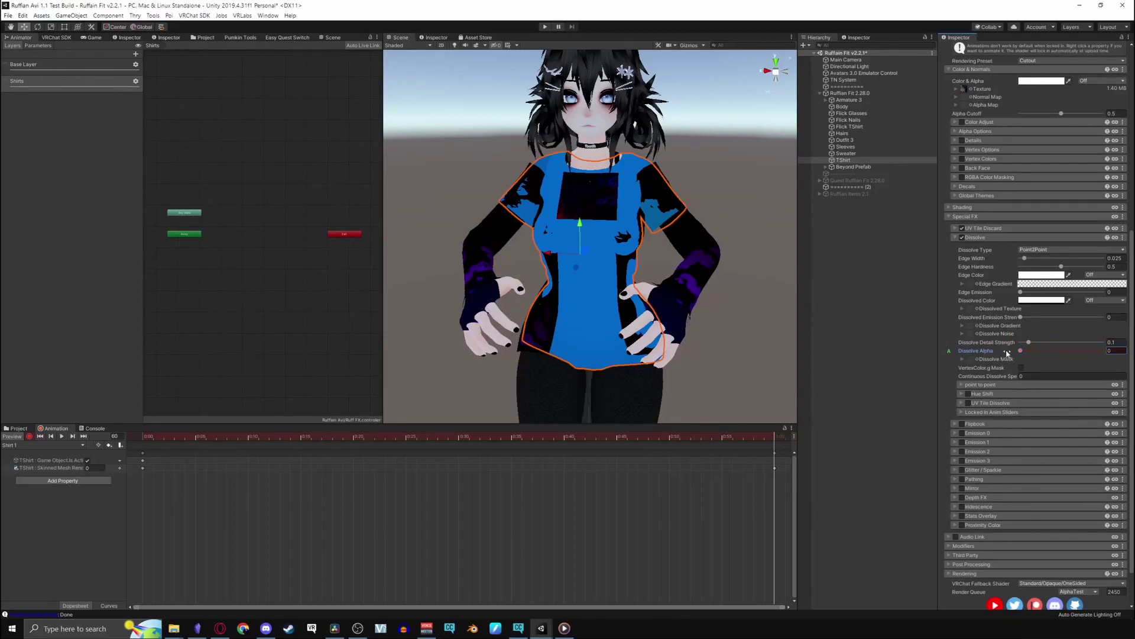
drag(773, 437, 142, 438)
click(13, 437)
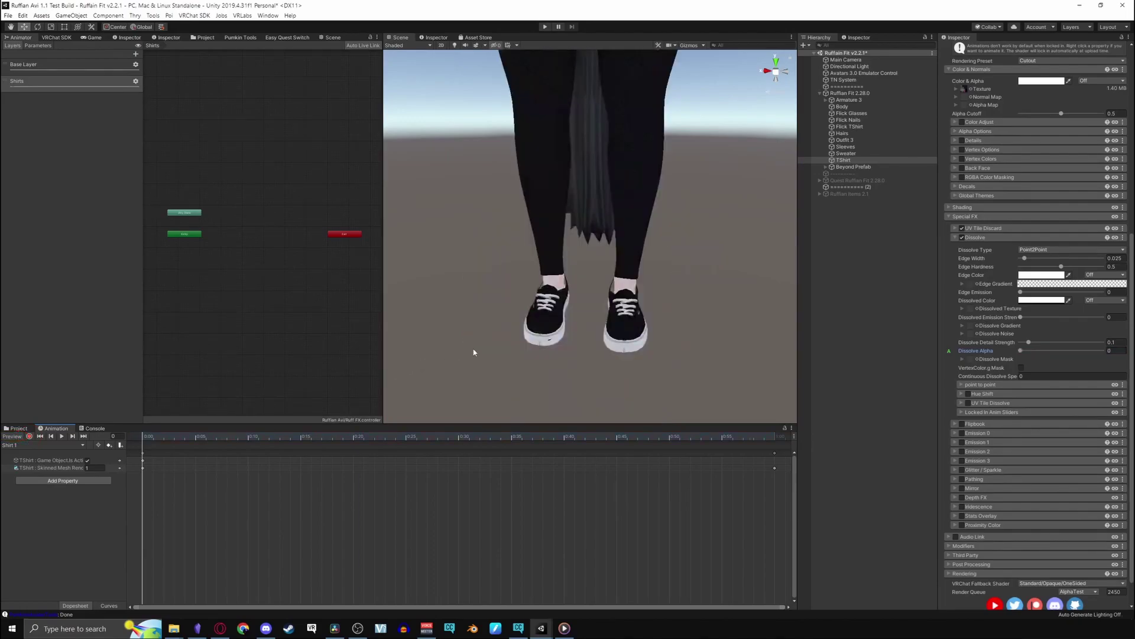
right_drag(476, 353, 482, 319)
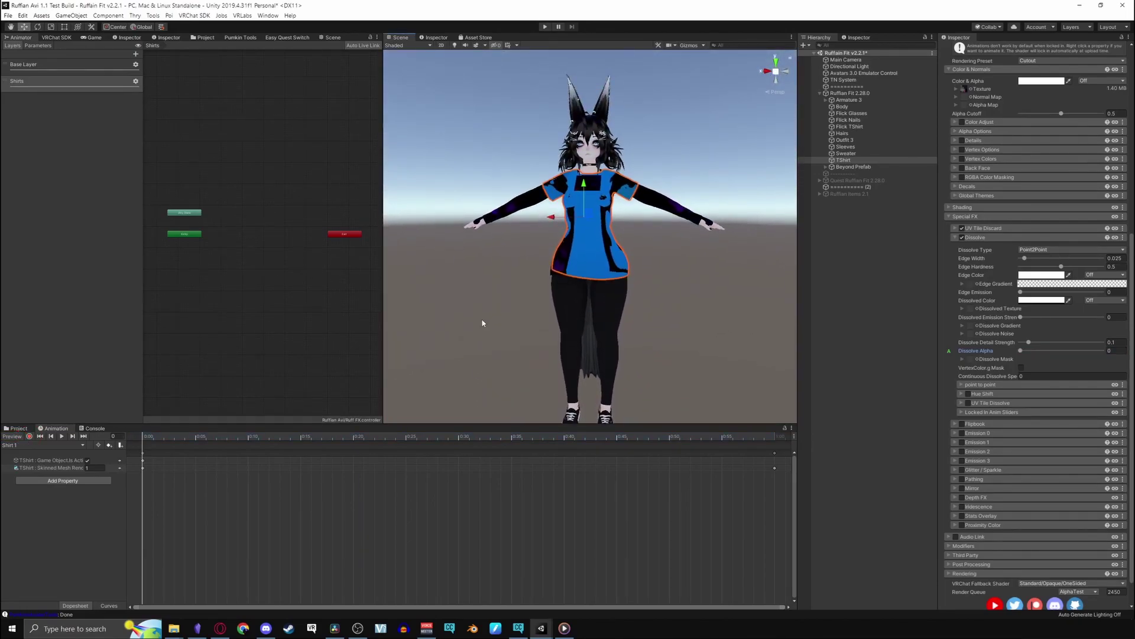
Create a new animation clip named Shirt 2
click(42, 445)
click(39, 467)
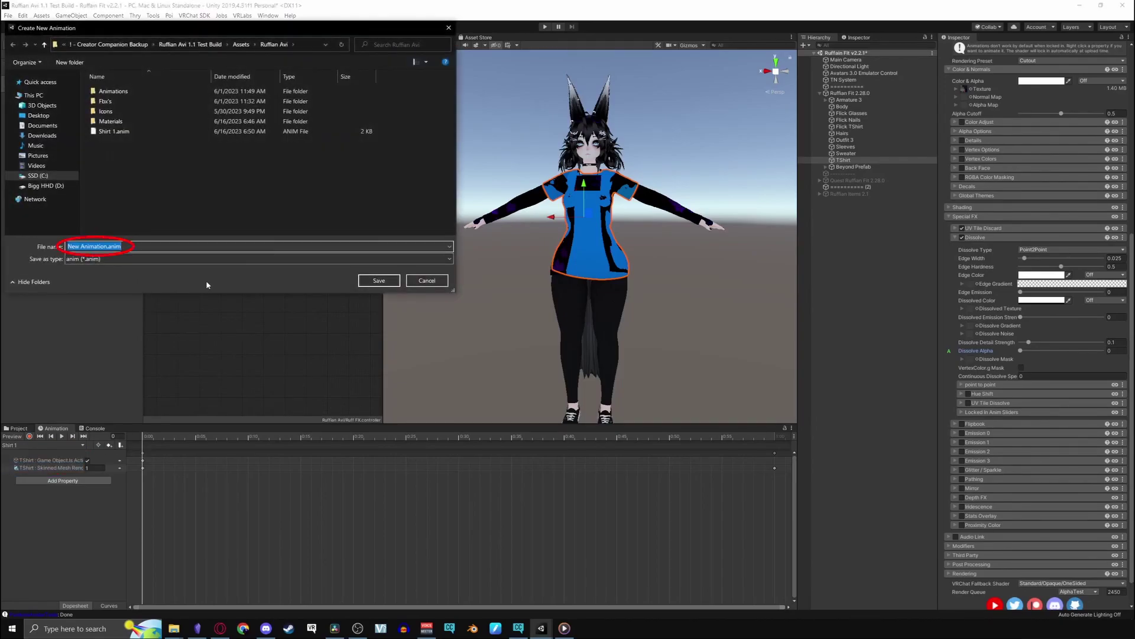
text(Shirt 2)
key(Return)
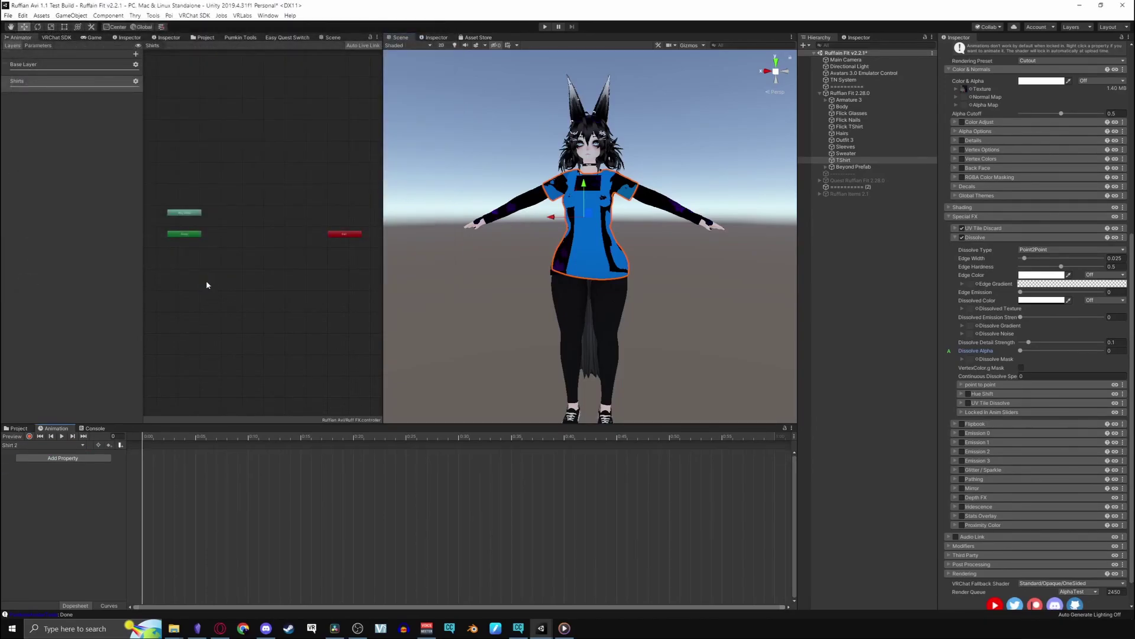
Record the Sweater's Dissolve Alpha keys at frame 0 and frame 60
click(30, 436)
click(846, 153)
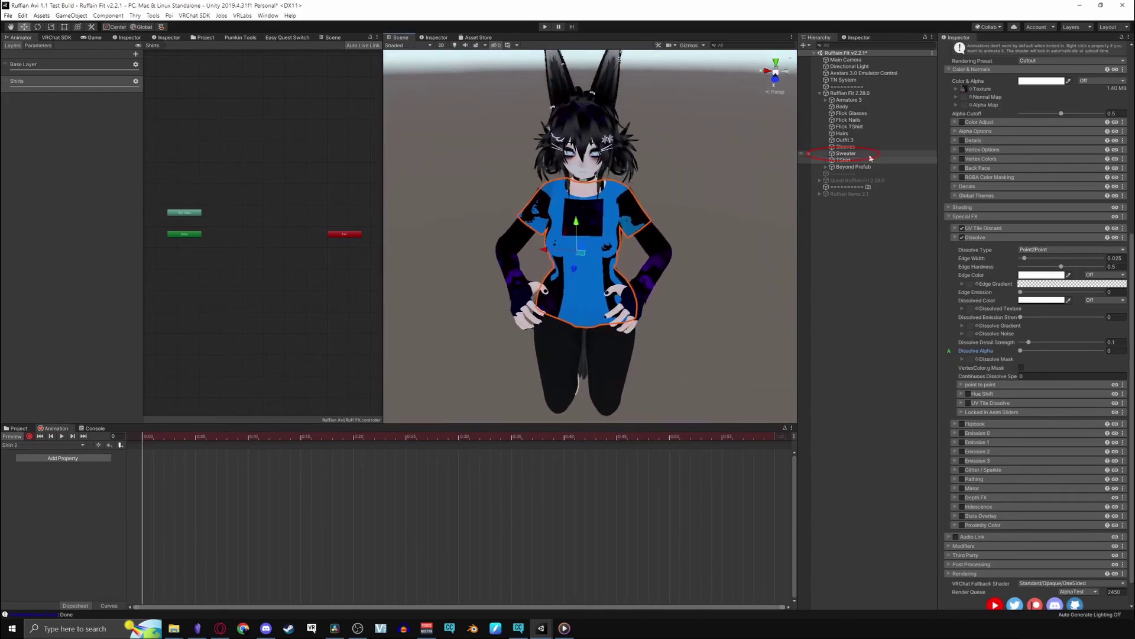
scroll(982, 266, down, 5)
drag(1021, 367, 1102, 368)
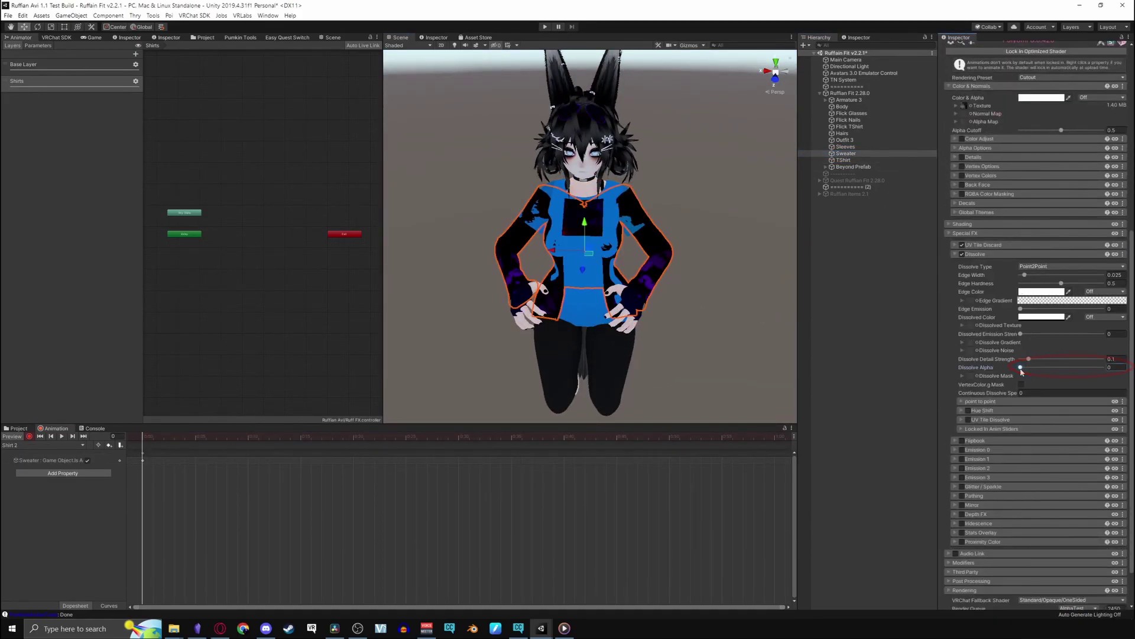
click(775, 438)
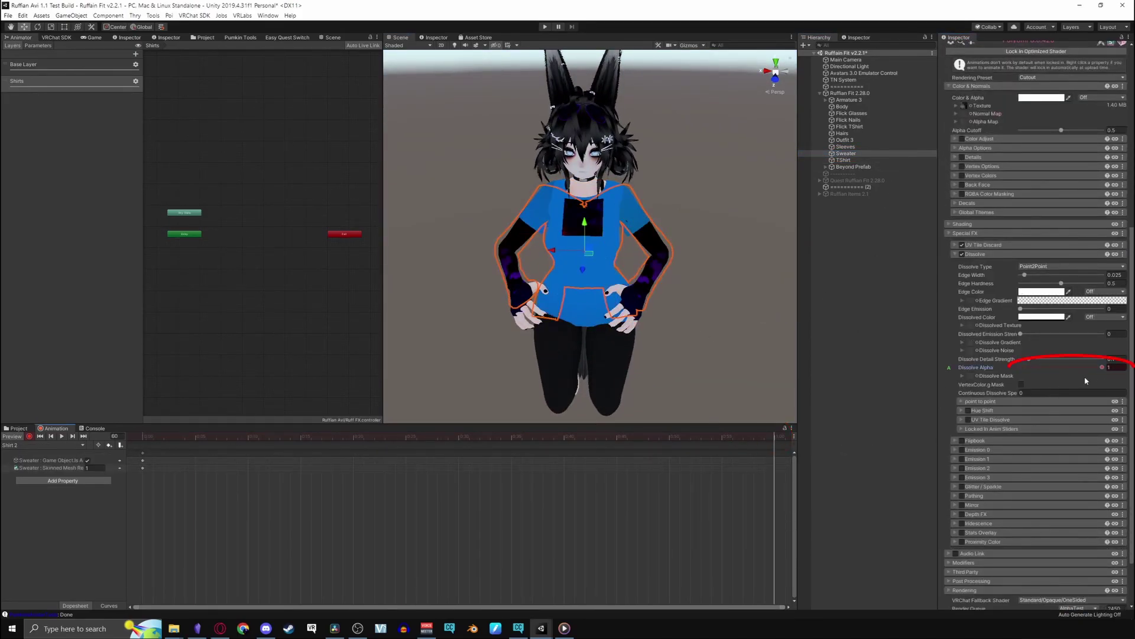
drag(1103, 367, 1030, 368)
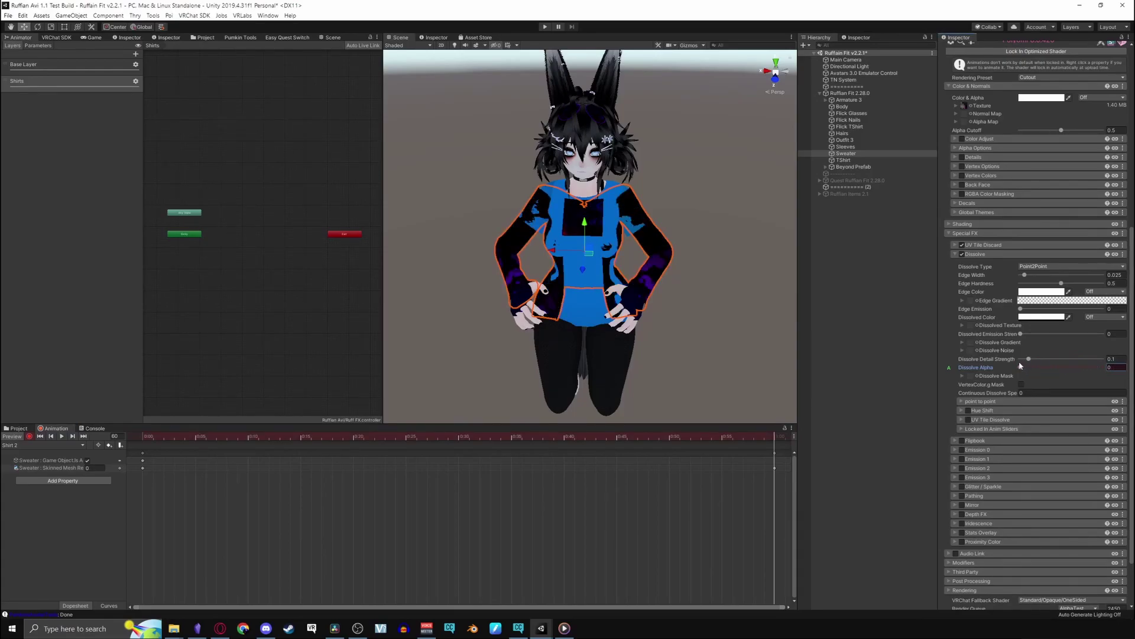
click(844, 393)
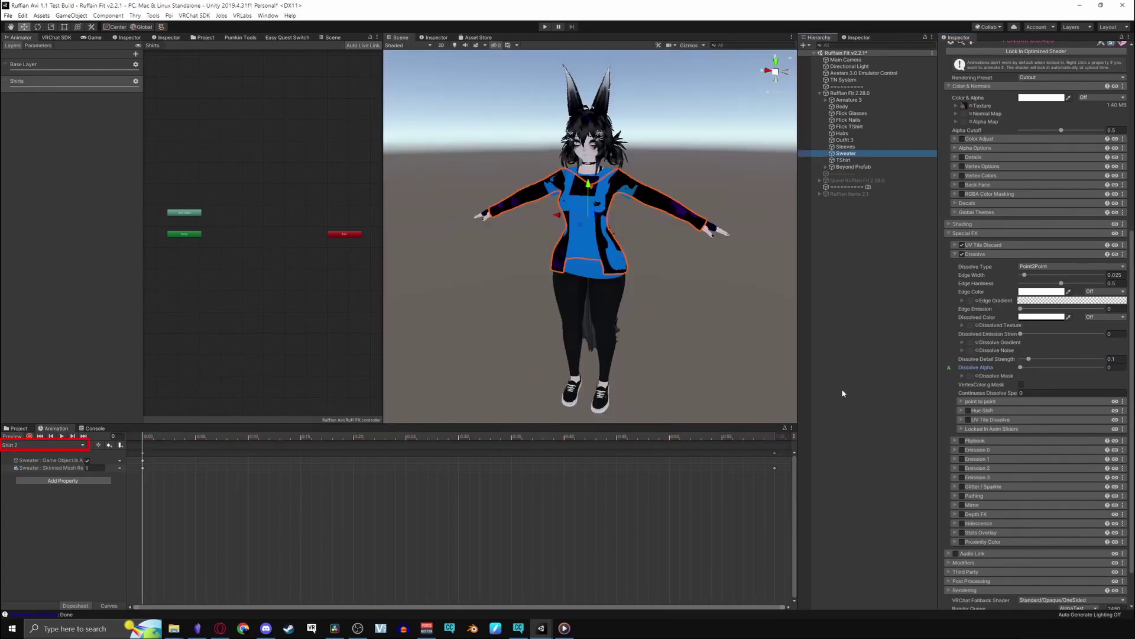
Create a new animation clip named Shirts Dissolve Off
click(33, 445)
click(23, 474)
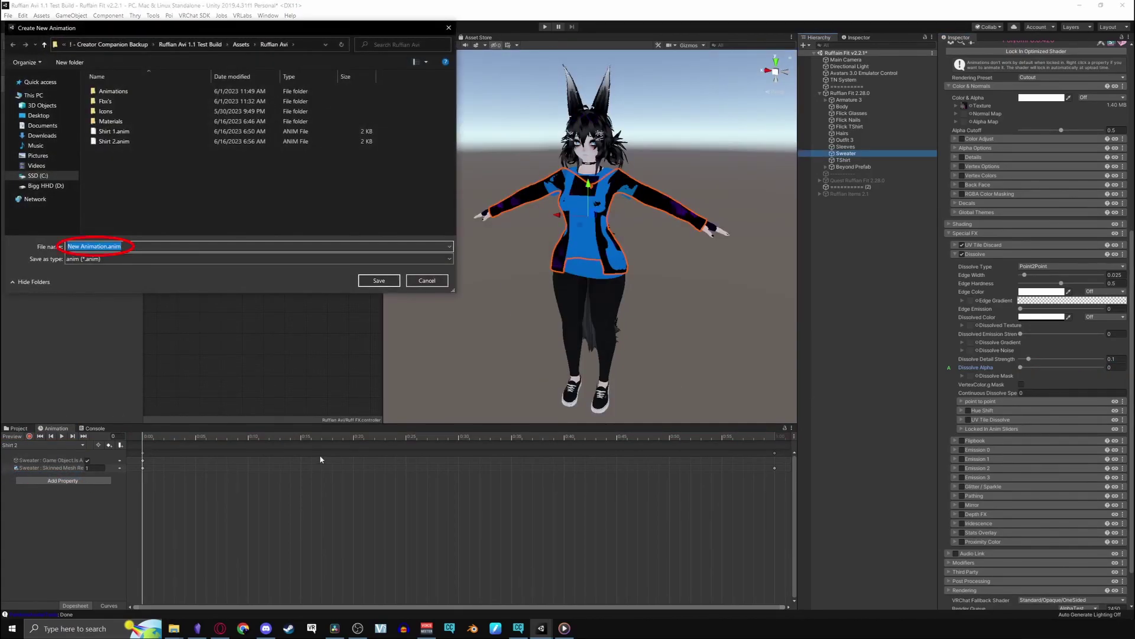
text(Shirts Dissolve Off)
key(Return)
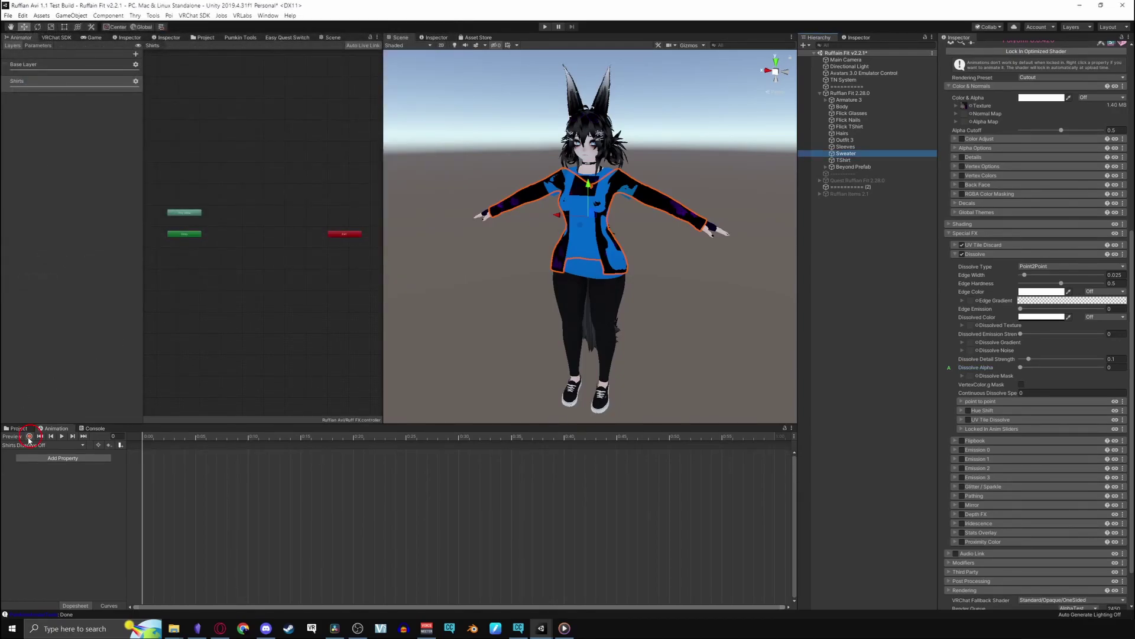
Key both shirts' Dissolve Alpha, reaching 1 (fully dissolved) at frame 60
click(28, 436)
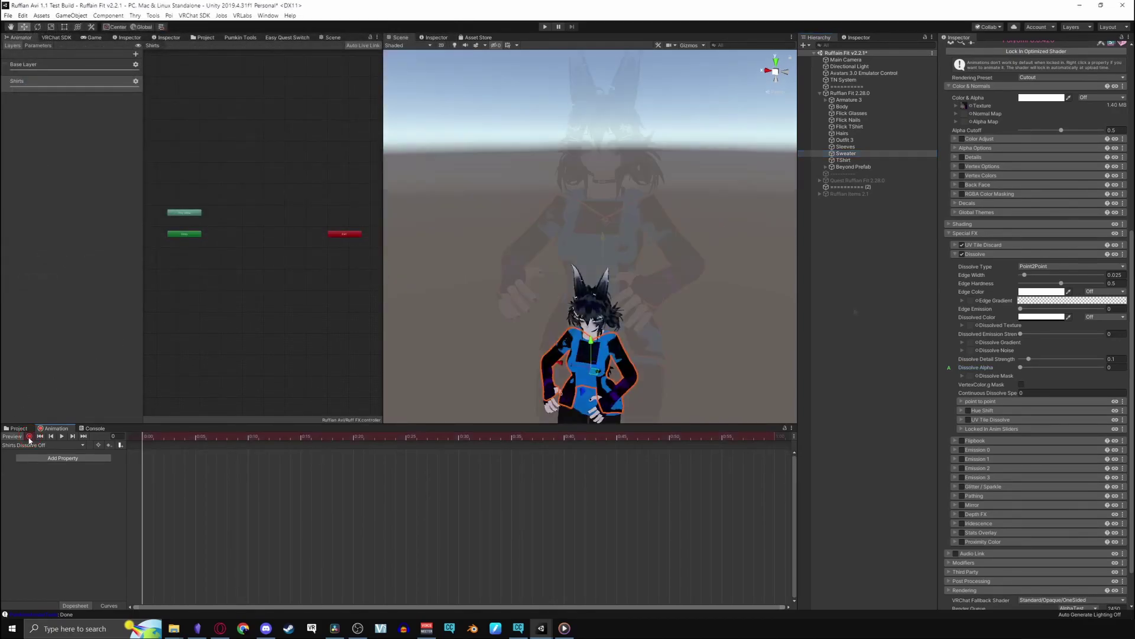
click(1021, 367)
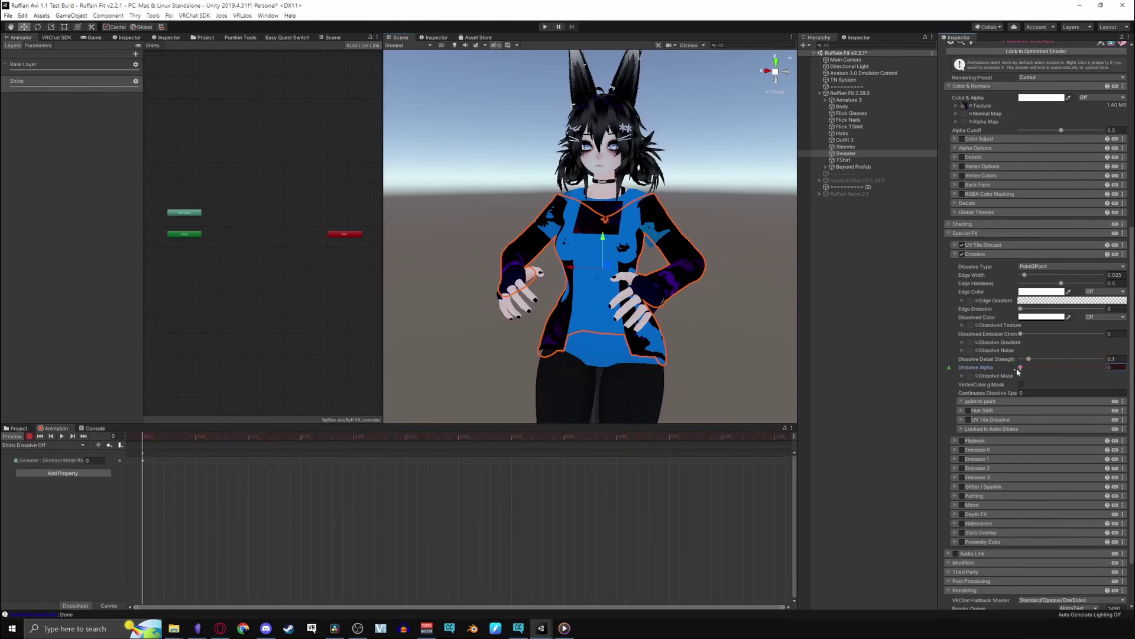
click(843, 160)
drag(1020, 353, 1024, 354)
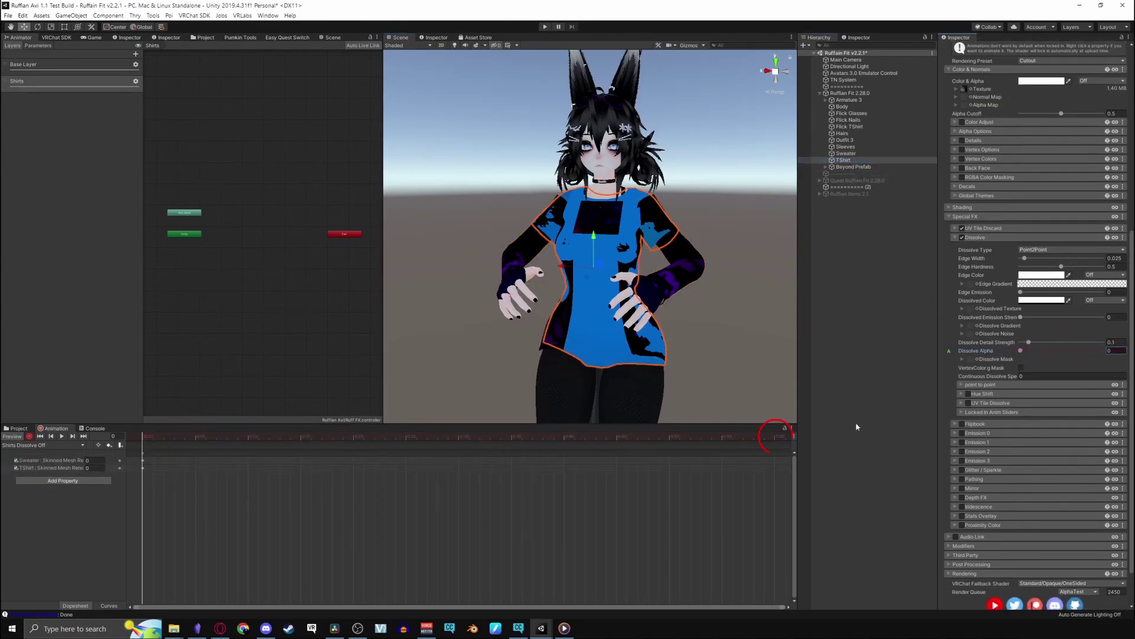
click(775, 437)
click(1113, 350)
text(1)
key(Return)
click(846, 153)
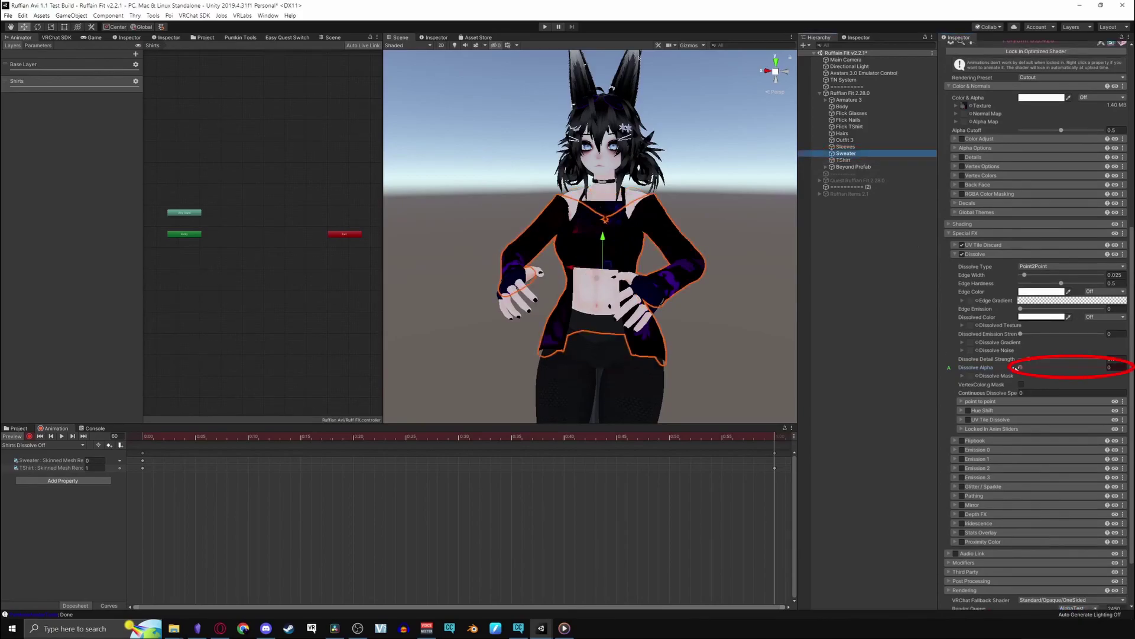
drag(1019, 368, 1104, 368)
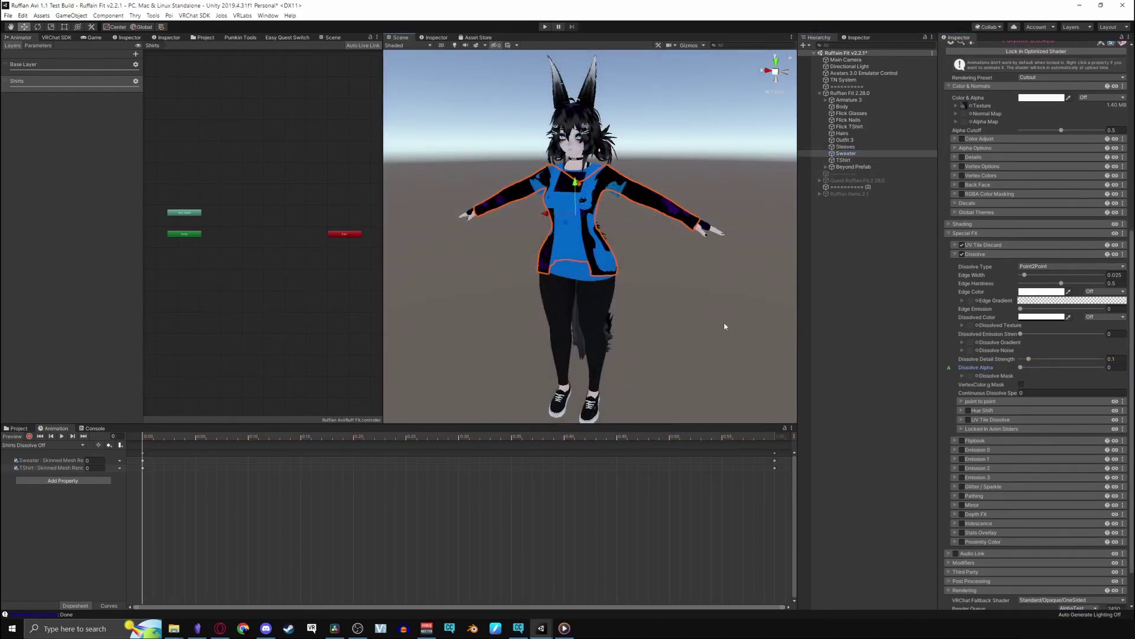
Deactivate the Sweater and TShirt objects so the avatar shows no shirt
click(847, 154)
click(960, 51)
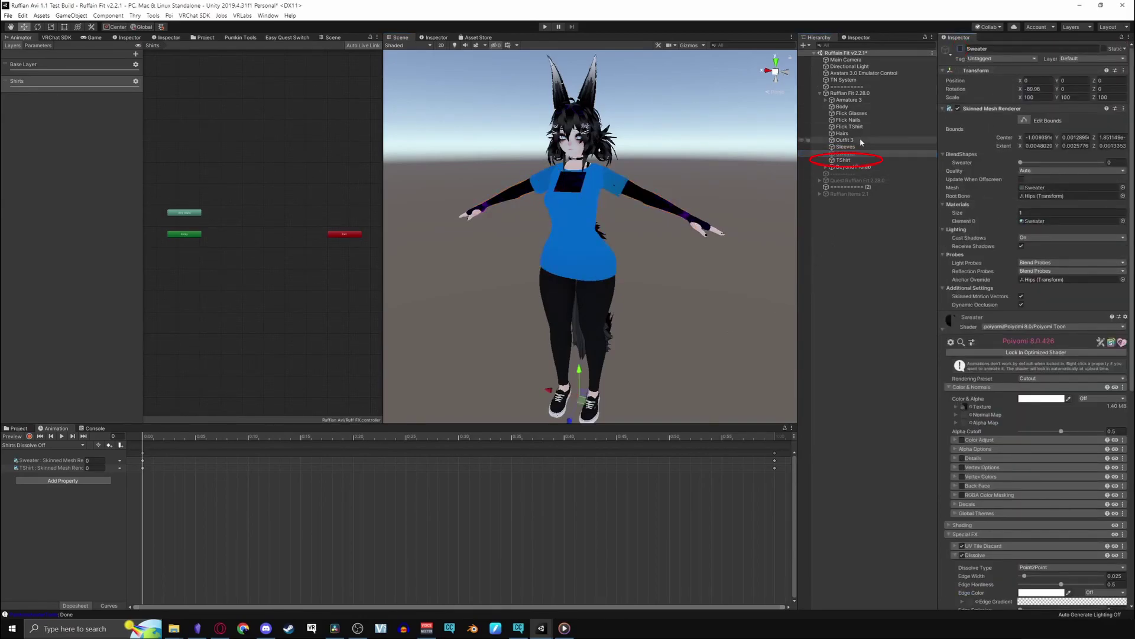
click(843, 160)
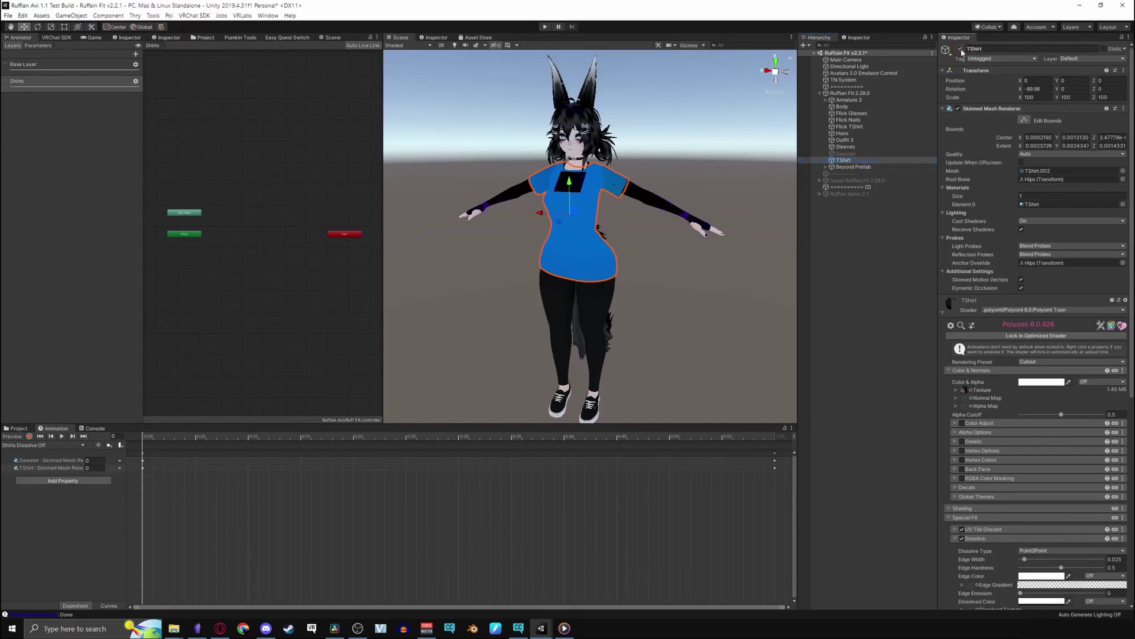
click(960, 49)
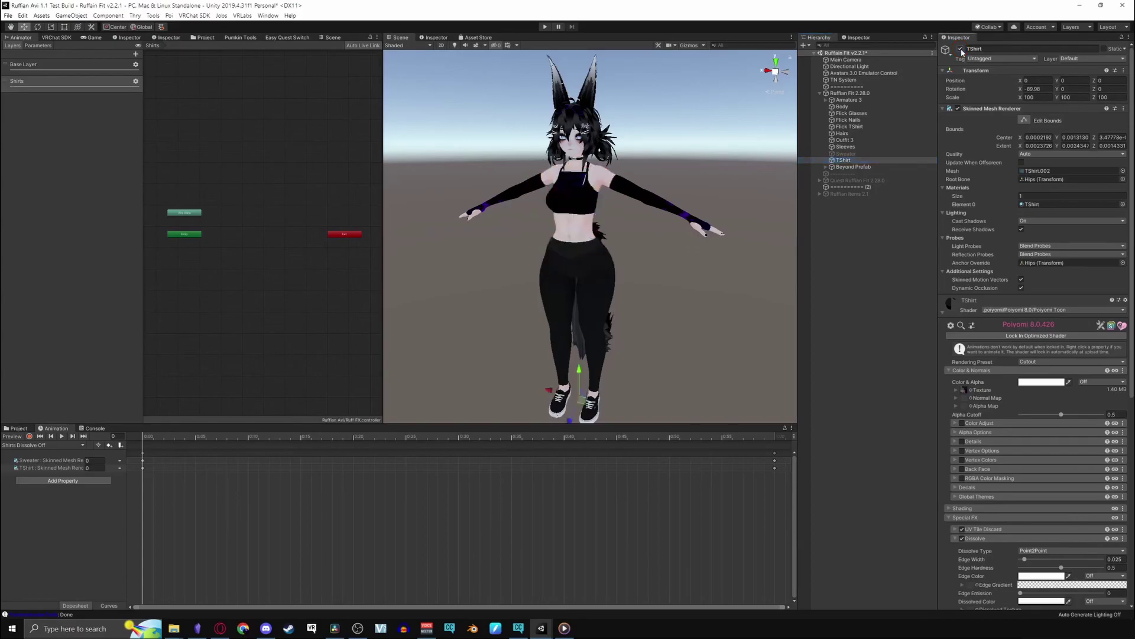
click(862, 289)
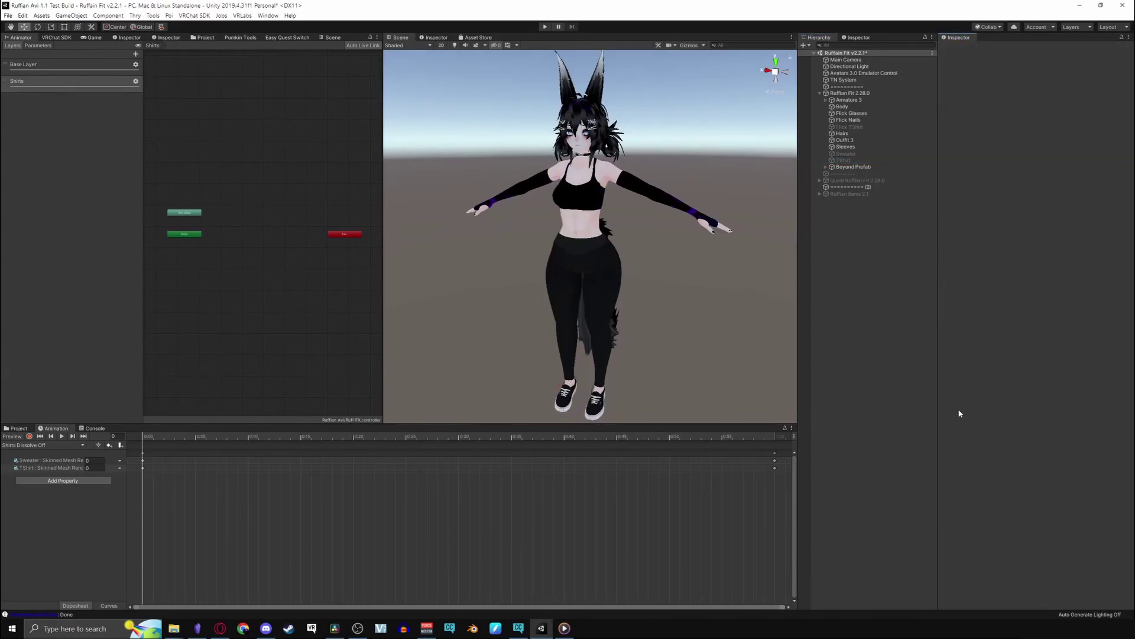
Drag the Shirt 1, Shirt 2 and Shirts Dissolve Off clips into the Shirts layer as states
click(14, 430)
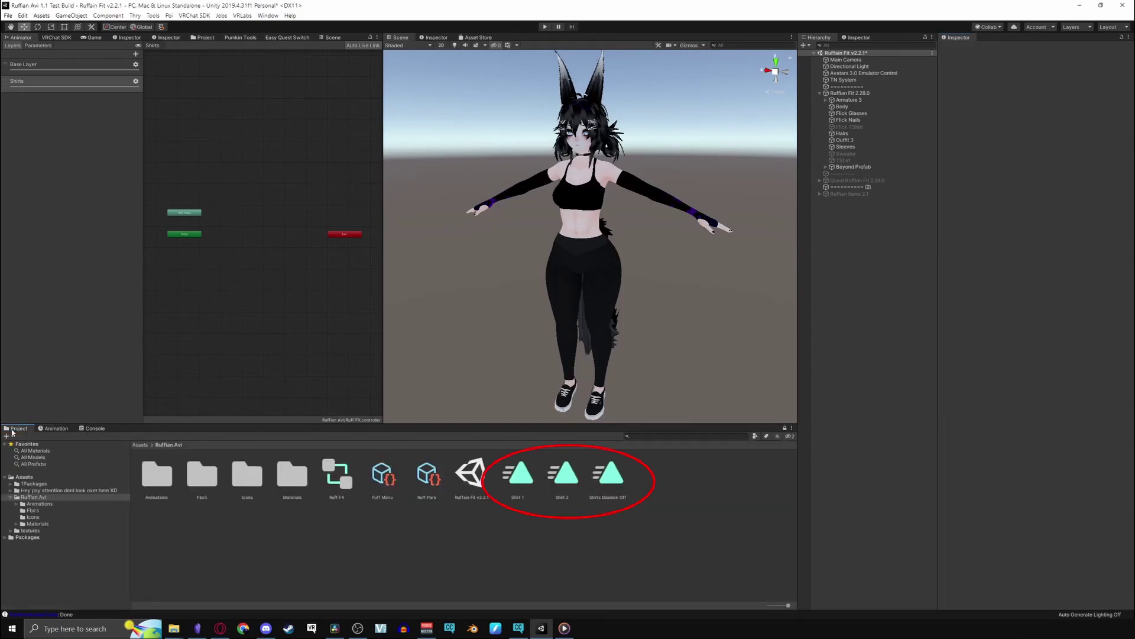
drag(517, 474, 230, 254)
key(a)
shift+click(608, 476)
drag(569, 480, 246, 327)
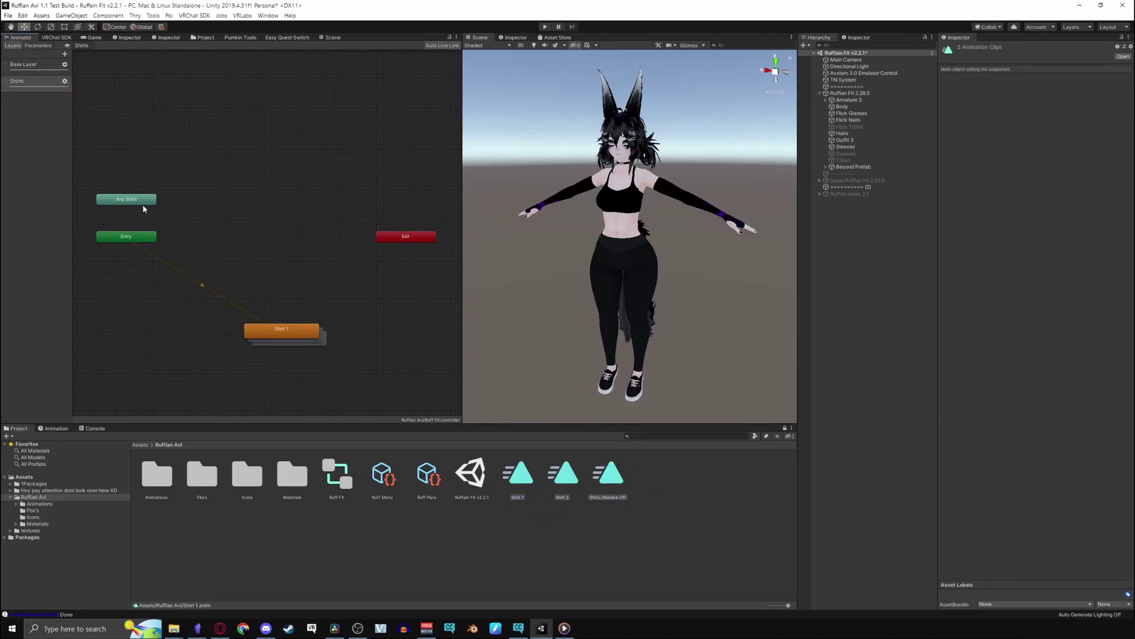
Arrange the graph nodes and set Shirts Dissolve Off as the layer's default state
drag(142, 208, 295, 237)
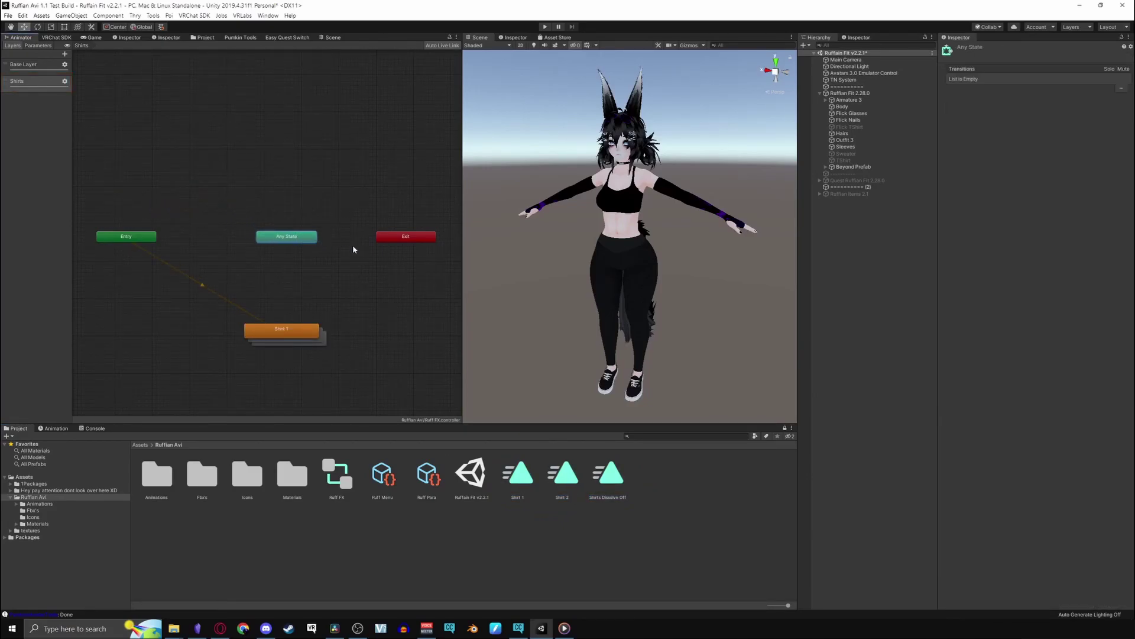
drag(402, 240, 123, 225)
drag(276, 335, 308, 238)
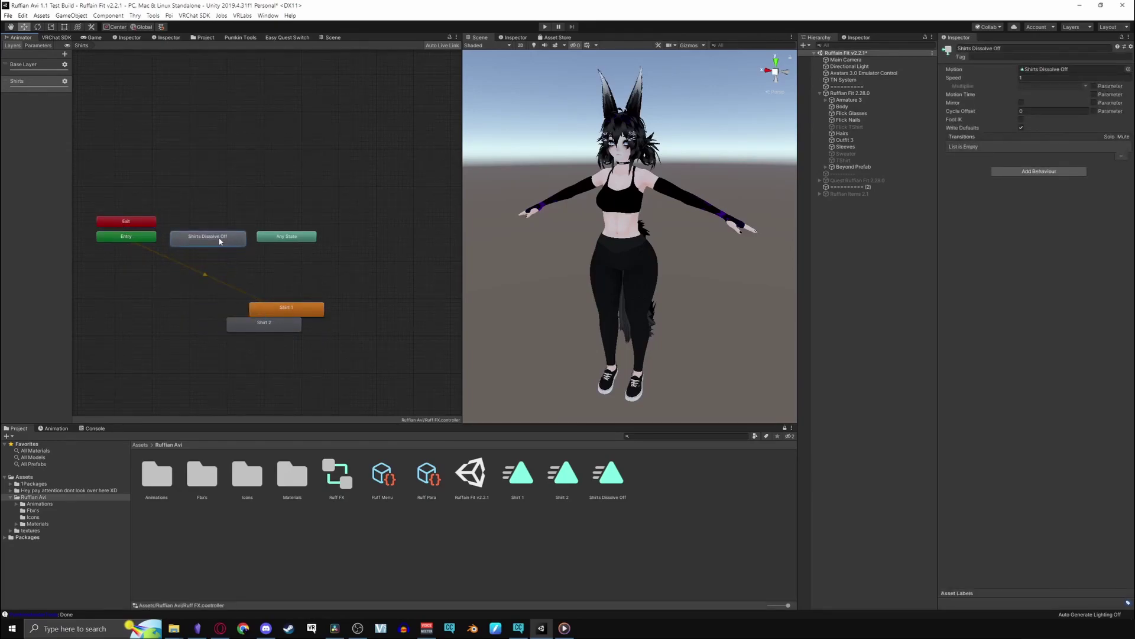
drag(224, 247, 232, 244)
click(247, 270)
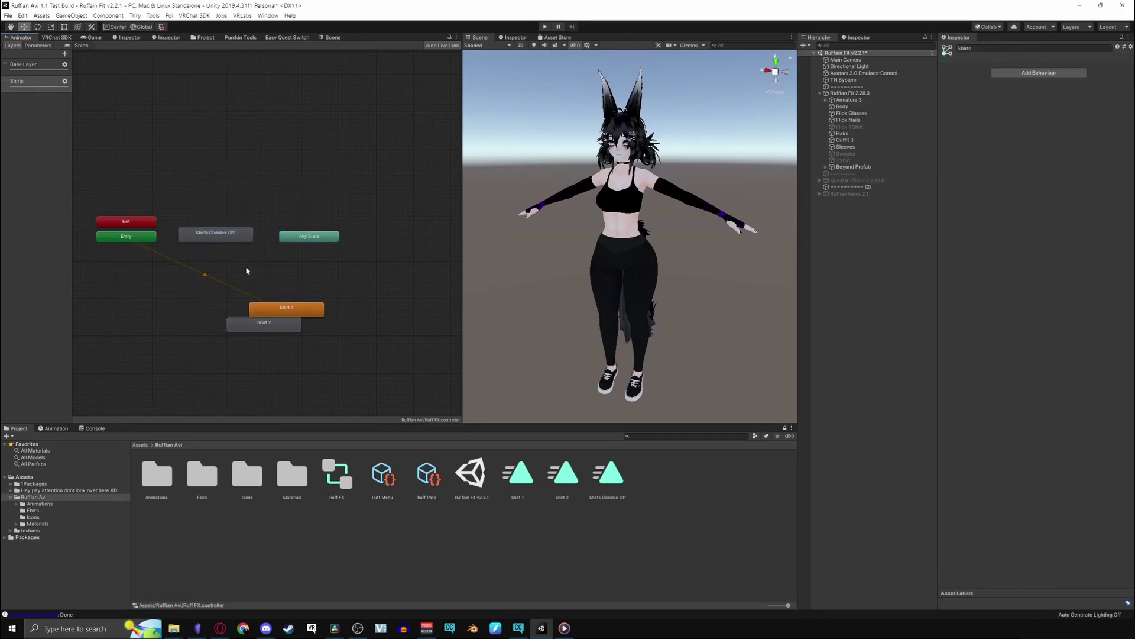
right_click(227, 234)
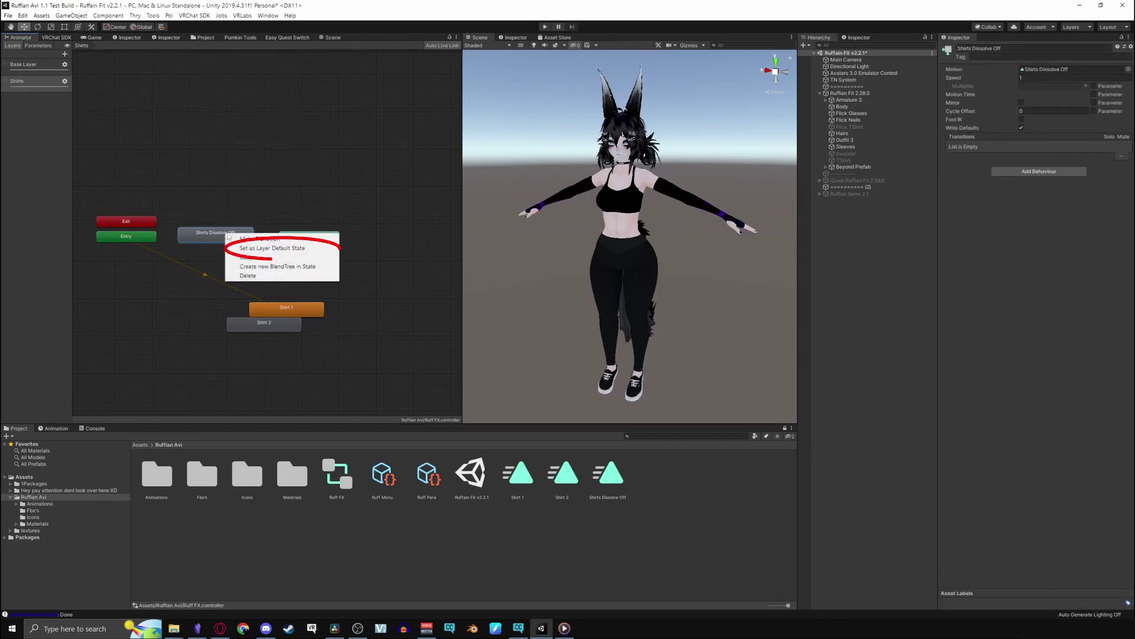
click(272, 248)
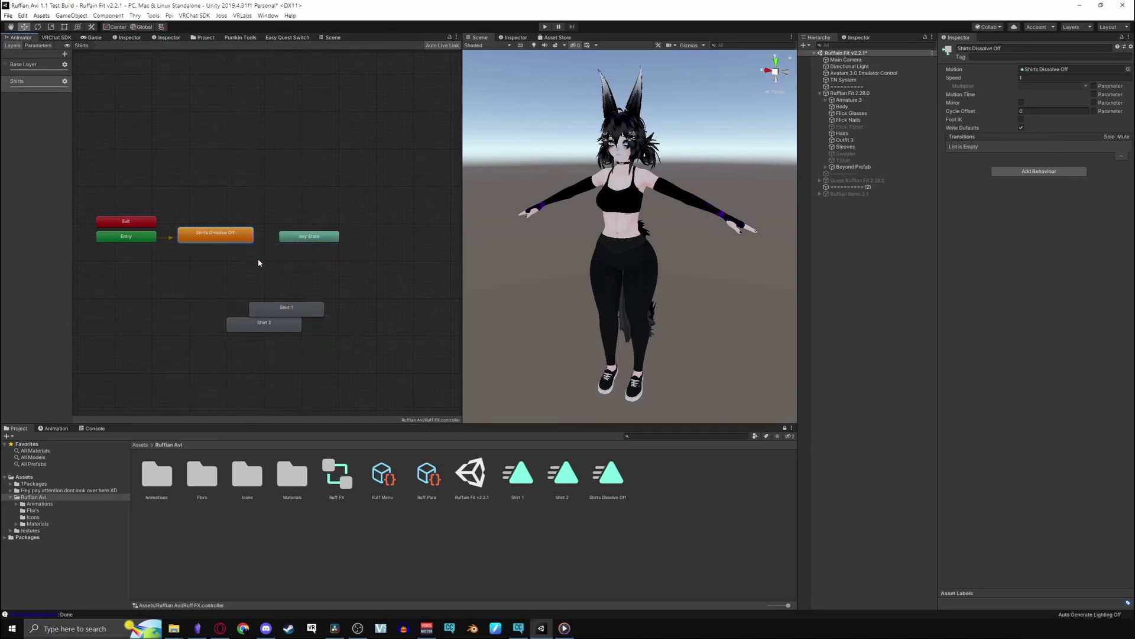
drag(295, 304, 419, 211)
drag(279, 325, 429, 231)
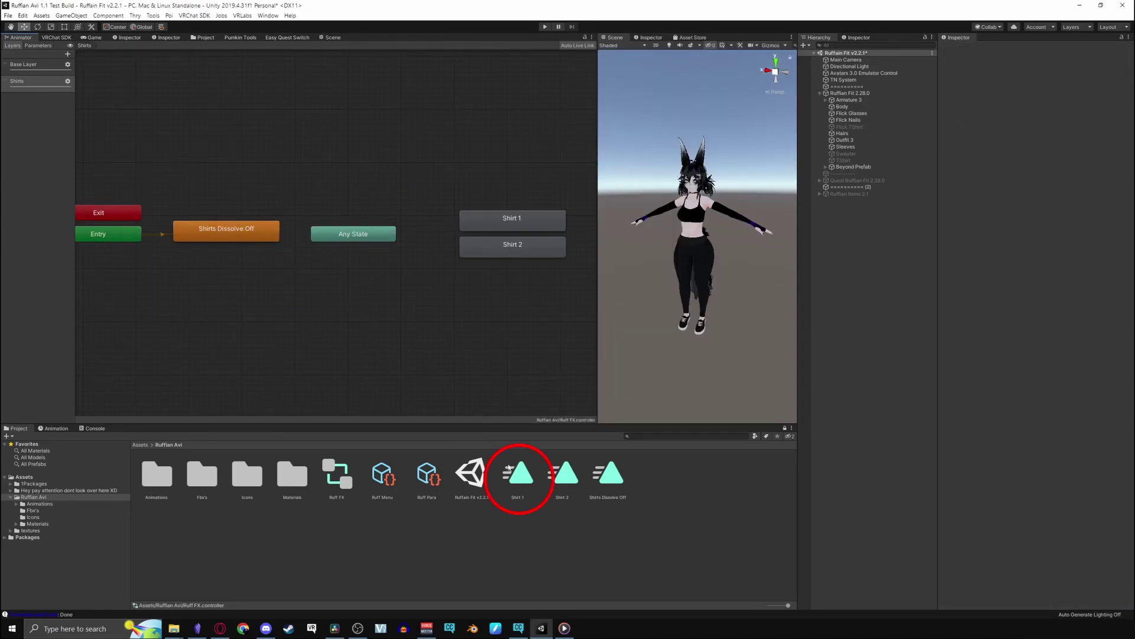
Check the Loop Time setting on the Shirt 1, Shirt 2 and Shirts Dissolve Off clips
click(511, 470)
click(562, 473)
click(1021, 75)
click(608, 473)
click(1021, 76)
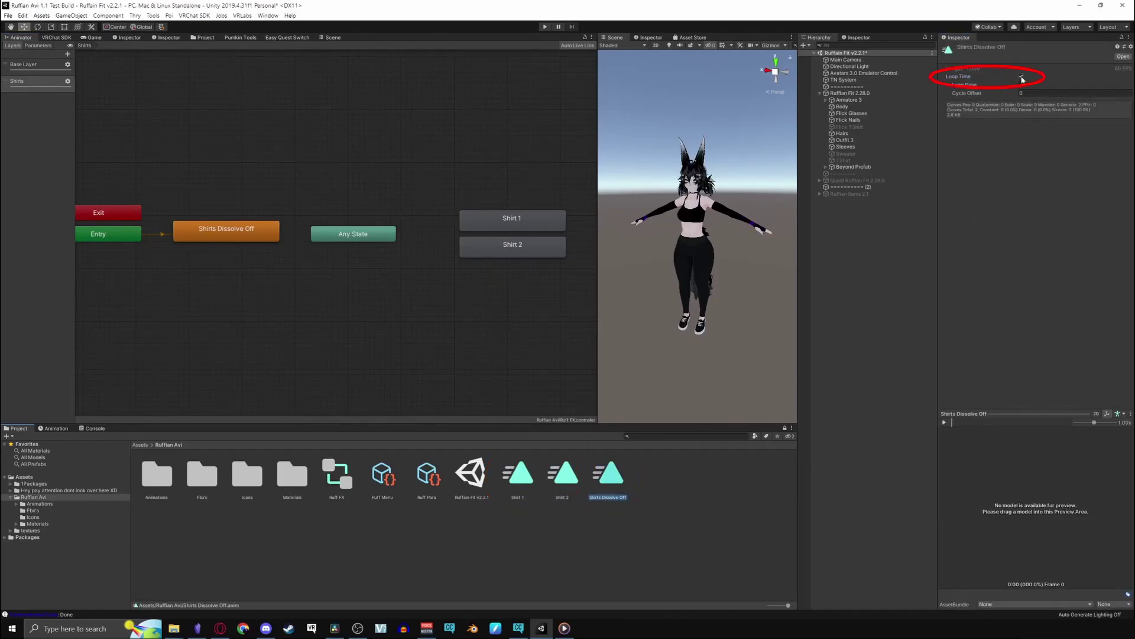
click(443, 371)
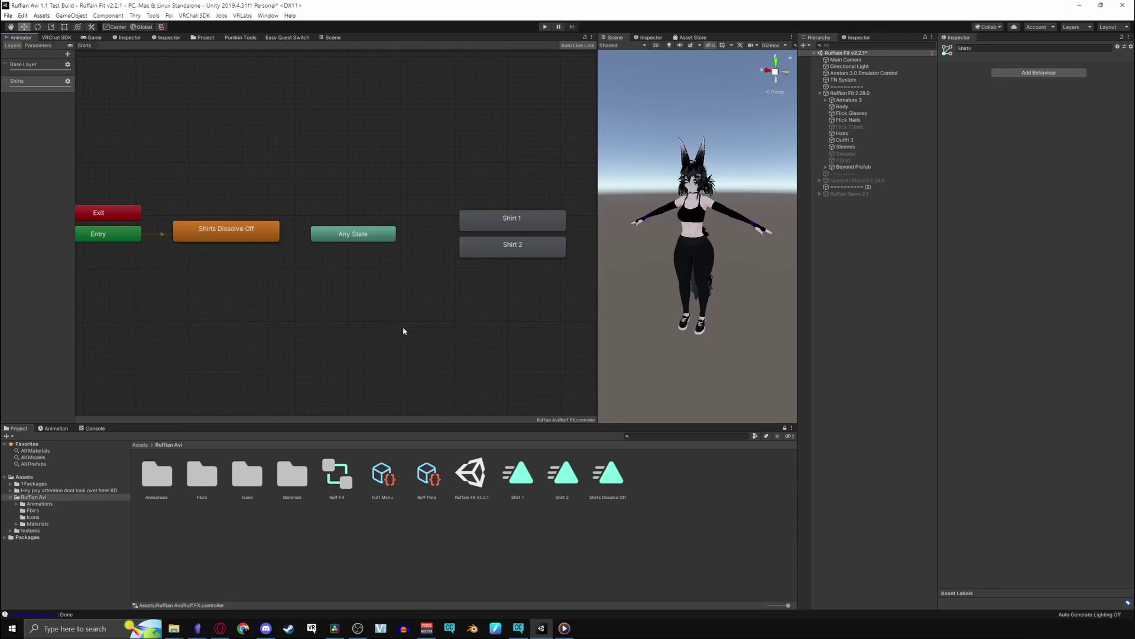
Draw three Any State transitions, one each to Shirts Dissolve Off, Shirt 1 and Shirt 2
right_click(362, 233)
click(387, 243)
click(278, 234)
right_click(367, 234)
click(390, 242)
click(512, 219)
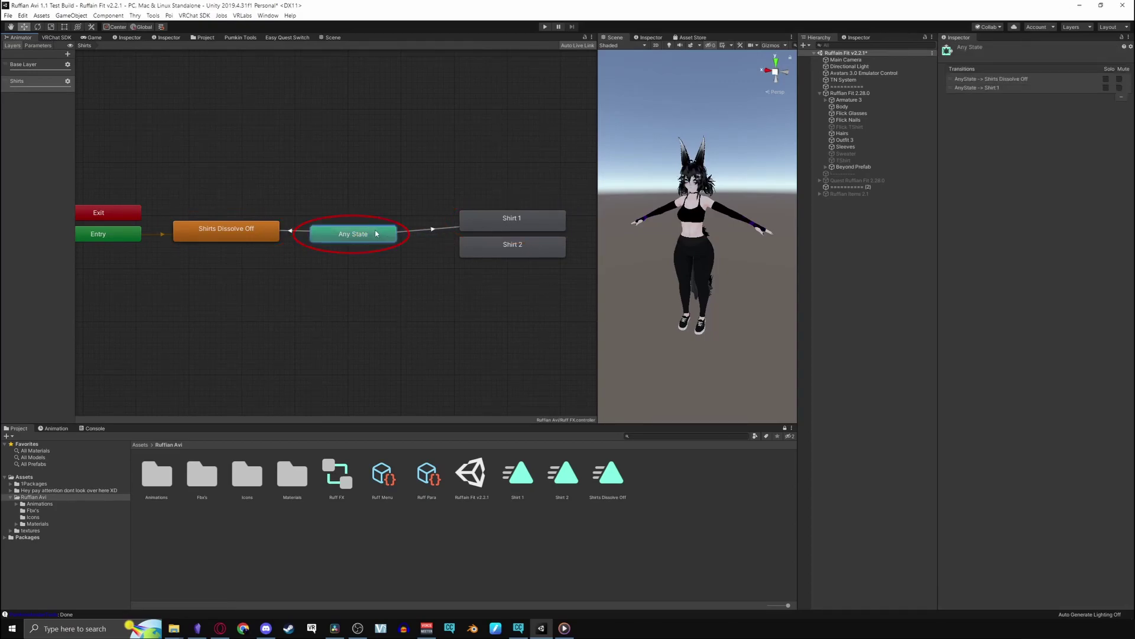
right_click(376, 233)
click(388, 243)
click(462, 247)
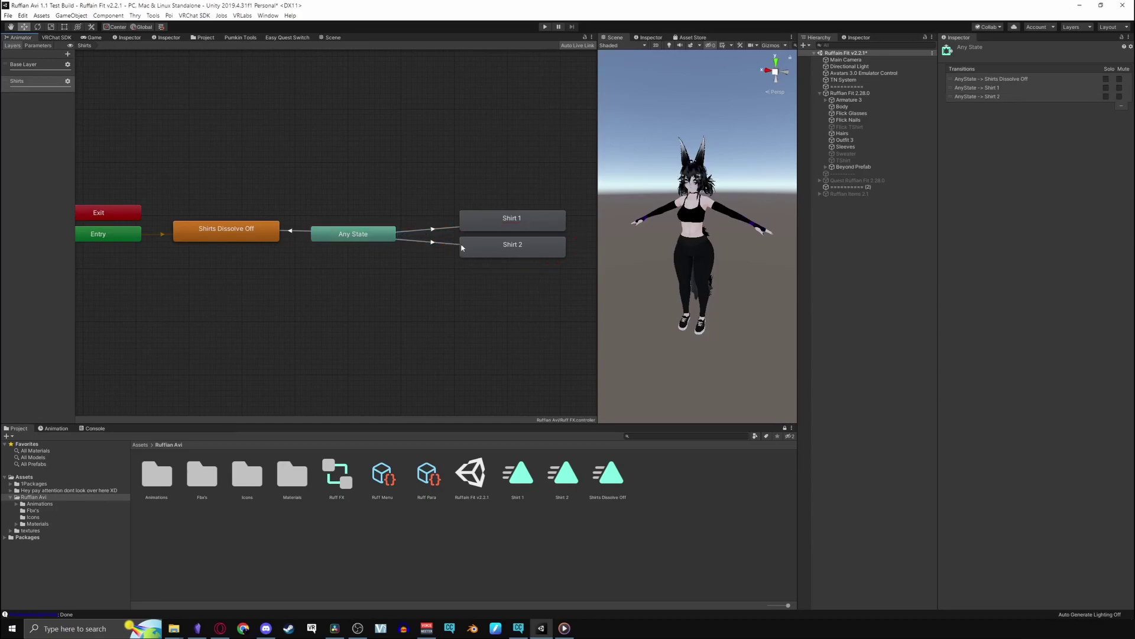
Review Any State's new transitions to Shirt 1 and Shirt 2 in the Inspector
click(369, 234)
click(991, 88)
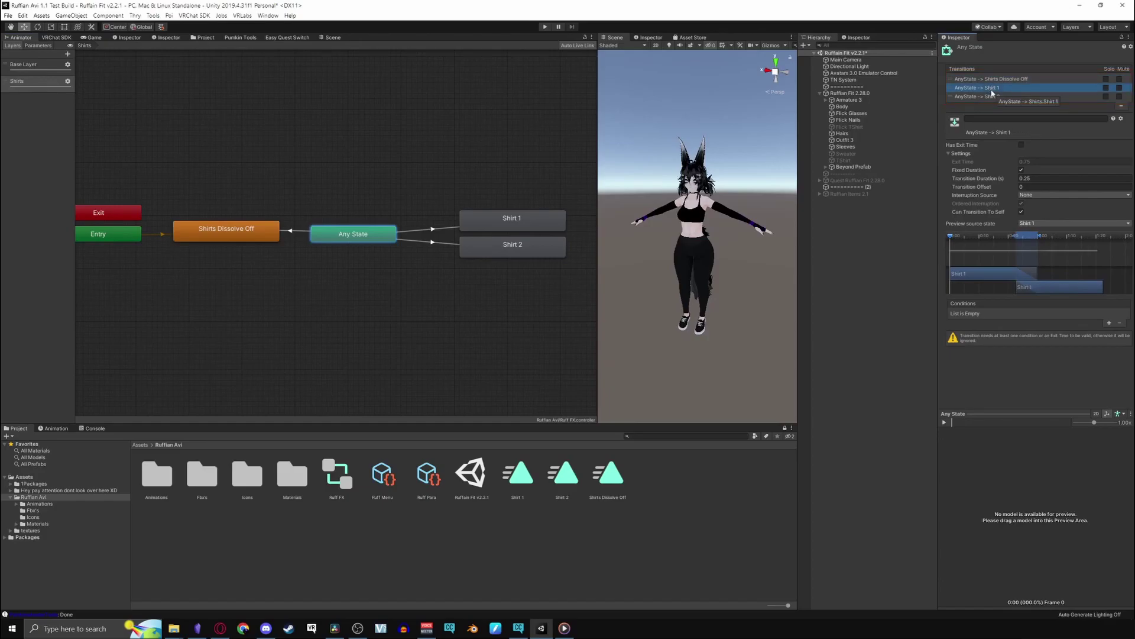
click(994, 97)
click(426, 240)
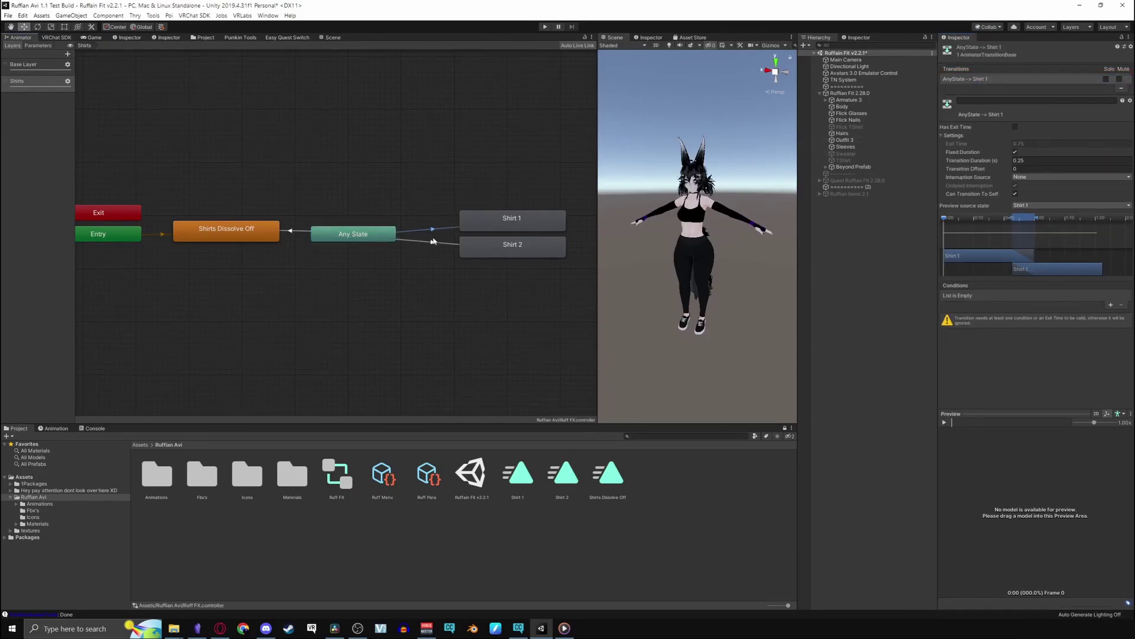
Give the Any State to Shirts Dissolve Off transition exit time and a 1 s duration
click(324, 234)
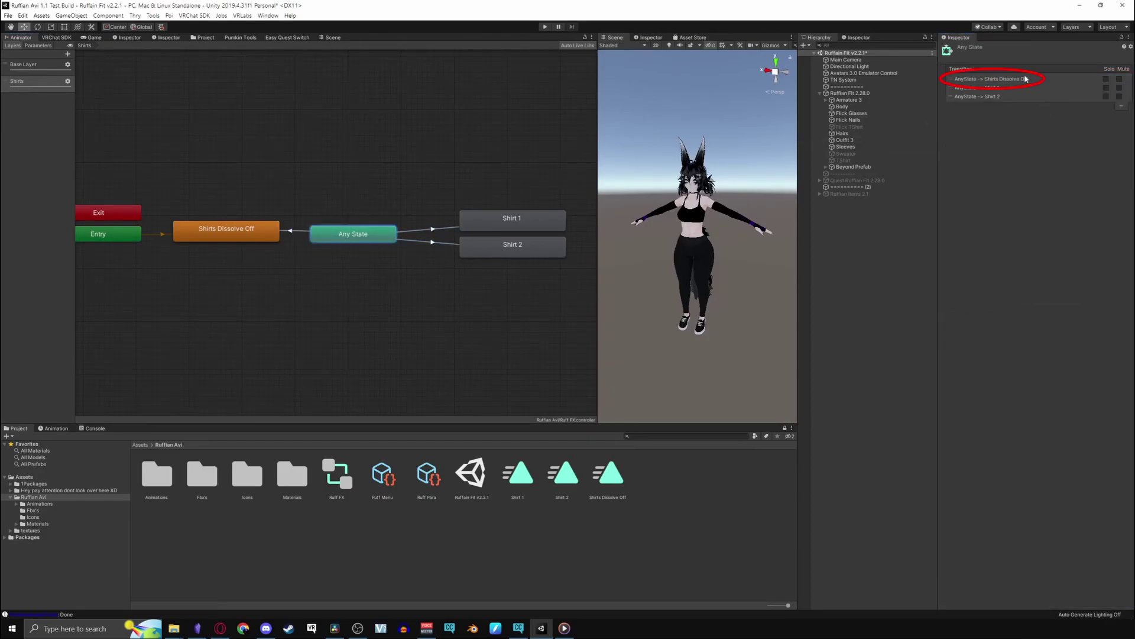
click(1006, 79)
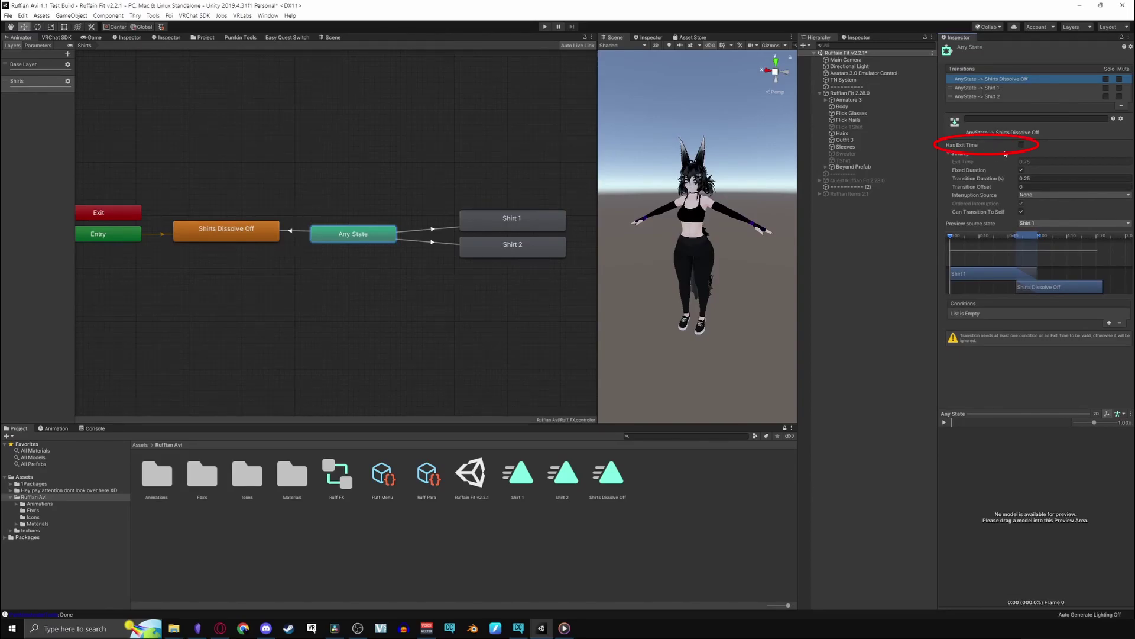
click(1021, 145)
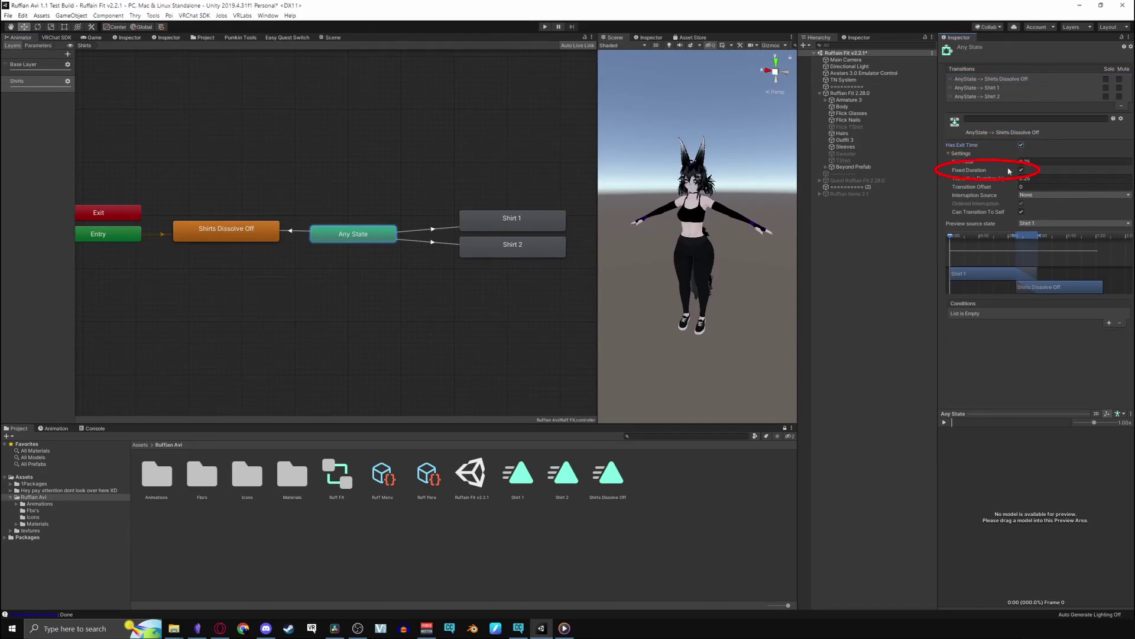
click(1039, 179)
text(1)
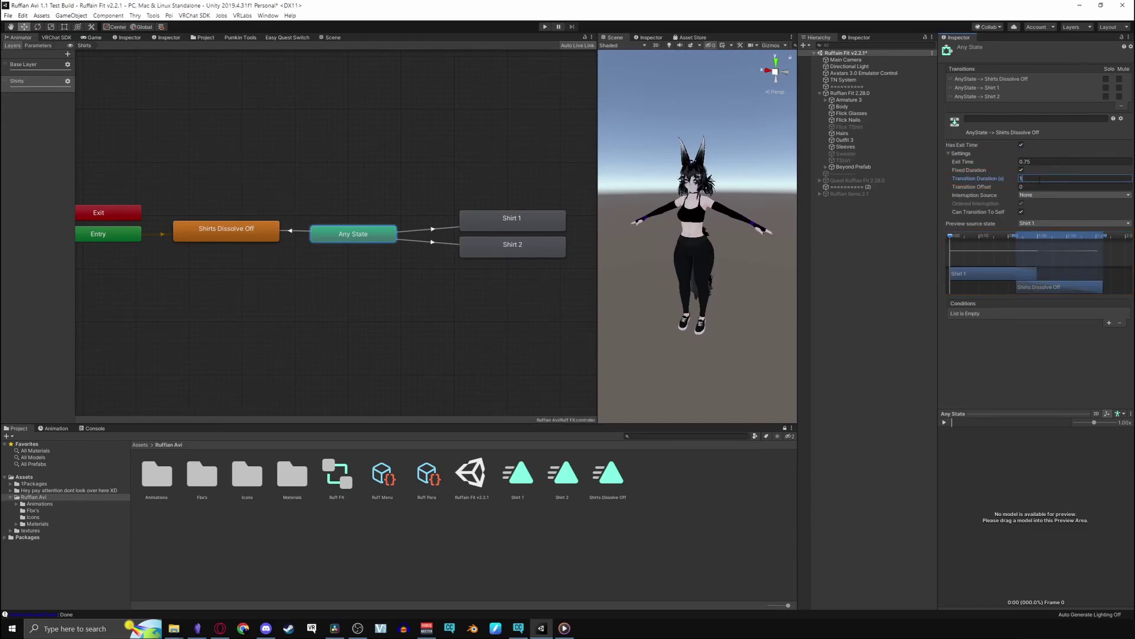
click(1105, 238)
click(1109, 239)
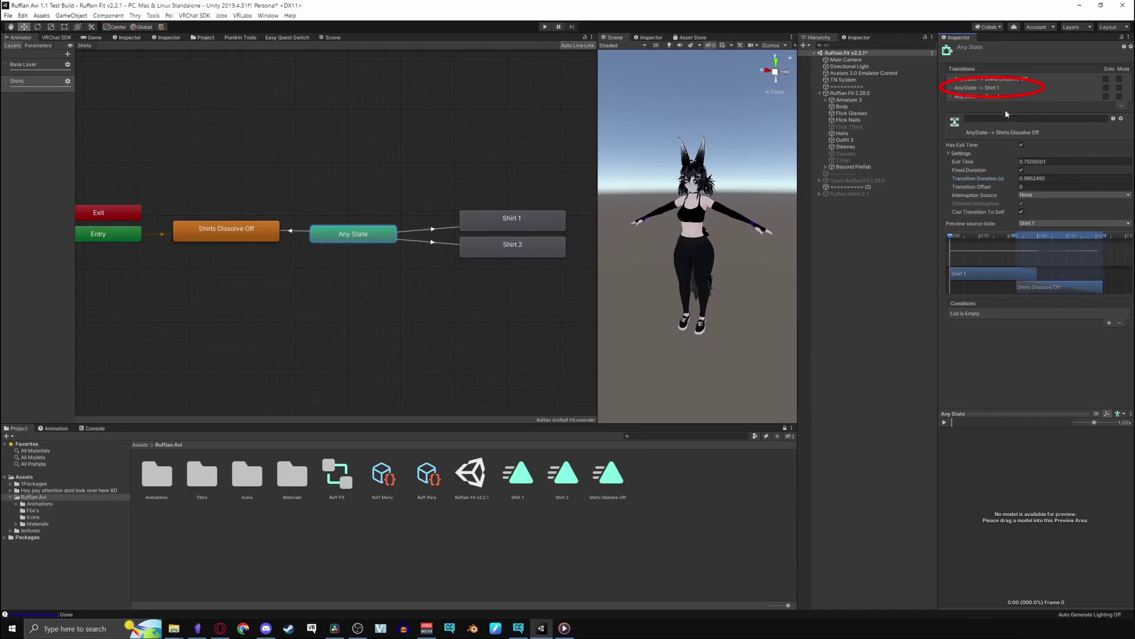
Make the Shirt 1 transition instant without self-transition, and copy its settings to Shirt 2
click(983, 88)
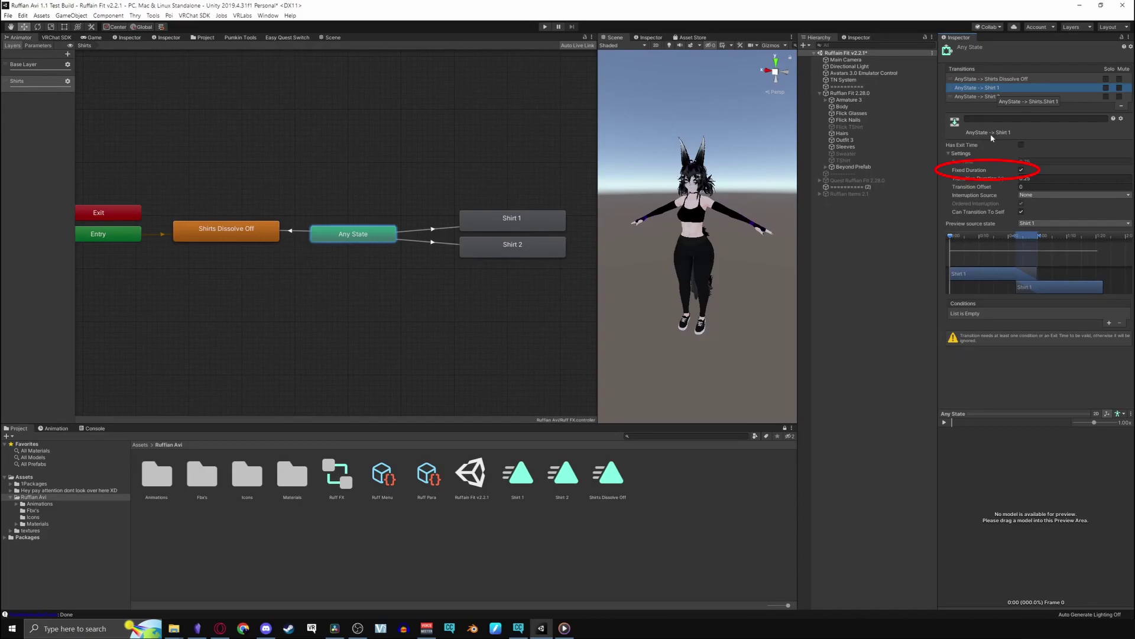
click(1021, 170)
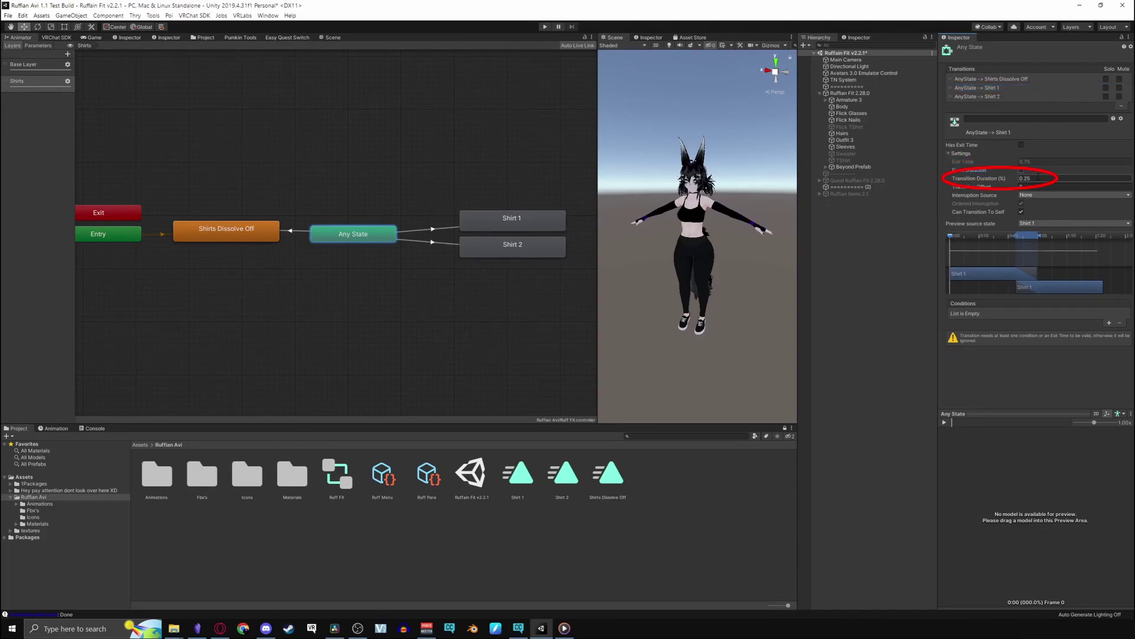
click(1038, 177)
key(BackSpace)
click(1022, 212)
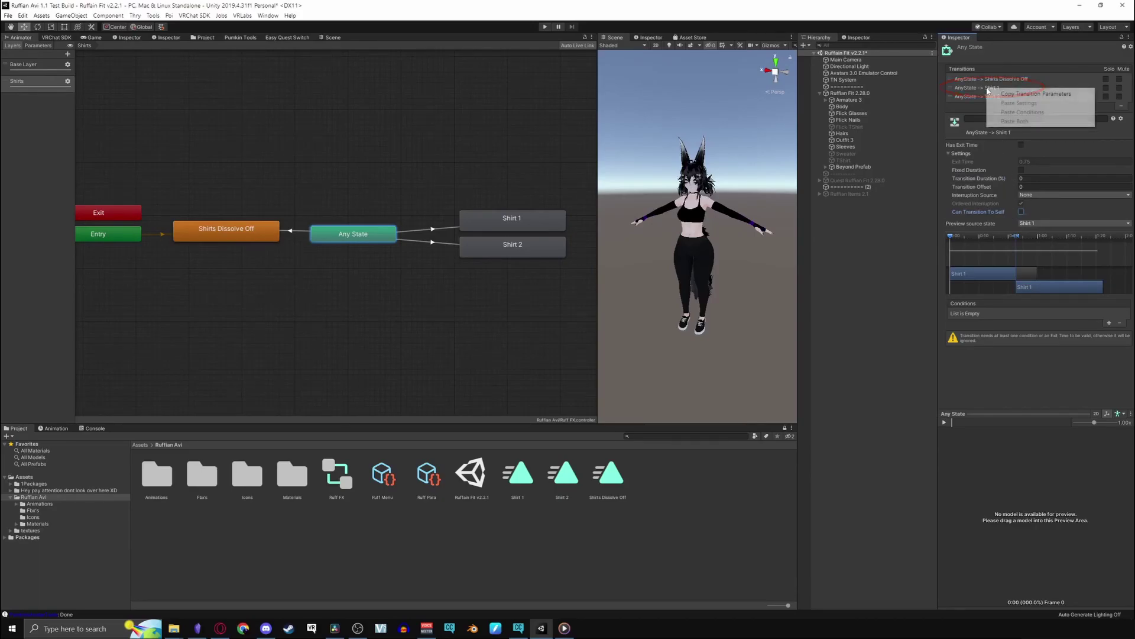
click(998, 89)
click(1000, 96)
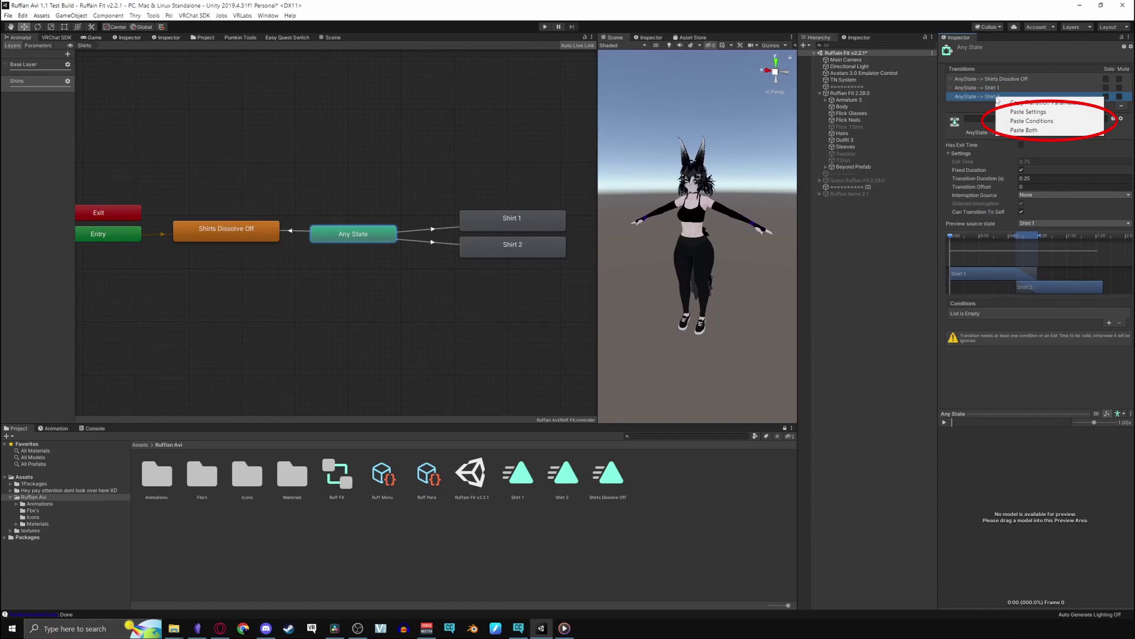
Add a Shirts Equals 0 condition to the Shirts Dissolve Off transition
click(447, 335)
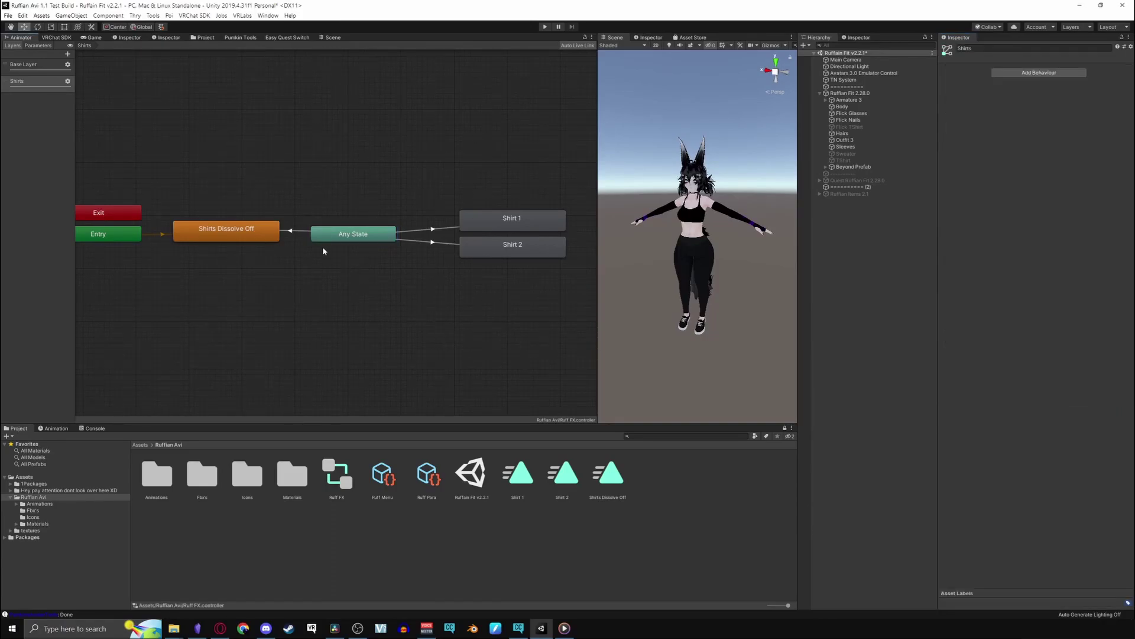
click(293, 232)
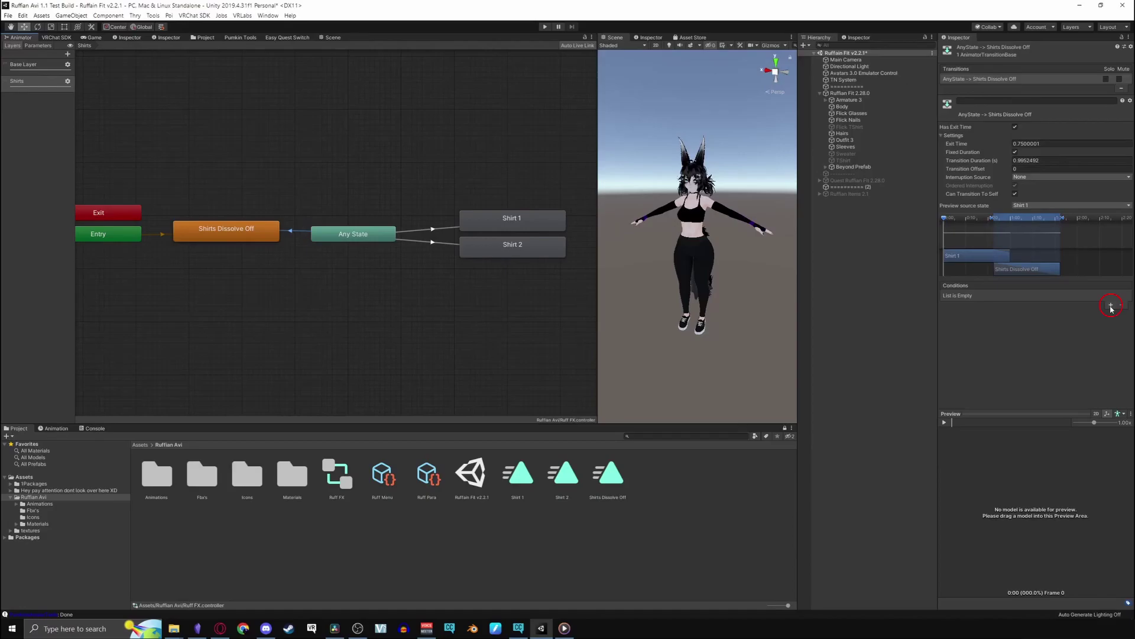
click(1110, 305)
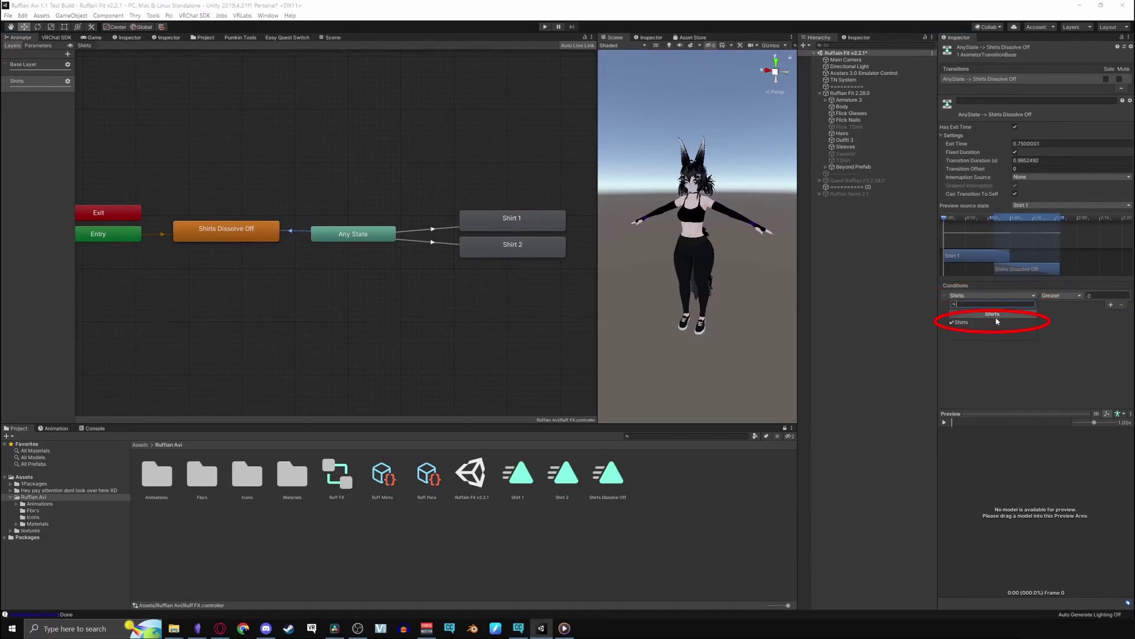
click(1059, 298)
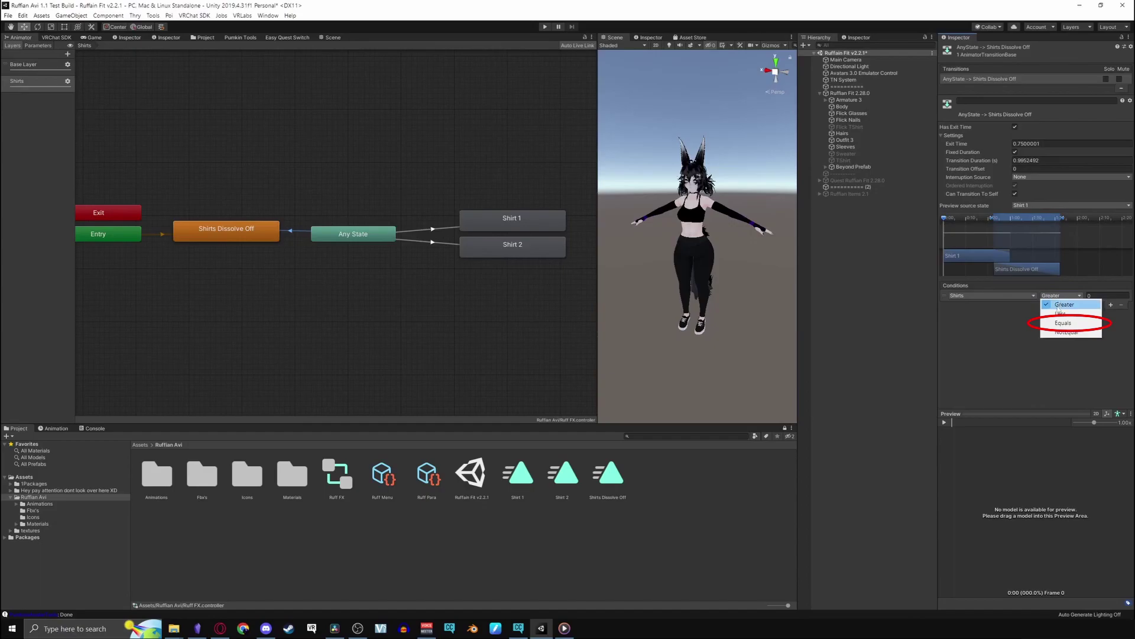
click(1085, 313)
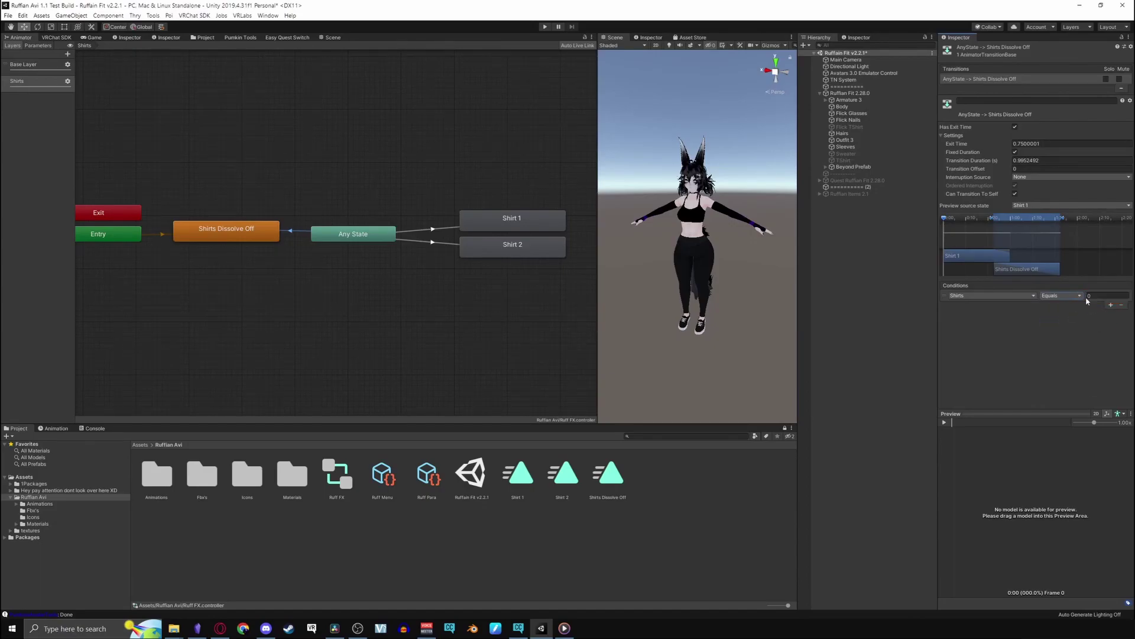
Add a Shirts Equals 1 condition to the Any State to Shirt 1 transition
click(429, 230)
click(1110, 305)
click(1060, 296)
click(1071, 313)
click(1107, 295)
text(1)
Add a Shirts Equals condition to the Any State to Shirt 2 transition
click(429, 244)
click(1111, 305)
click(1059, 296)
click(1071, 313)
click(1106, 296)
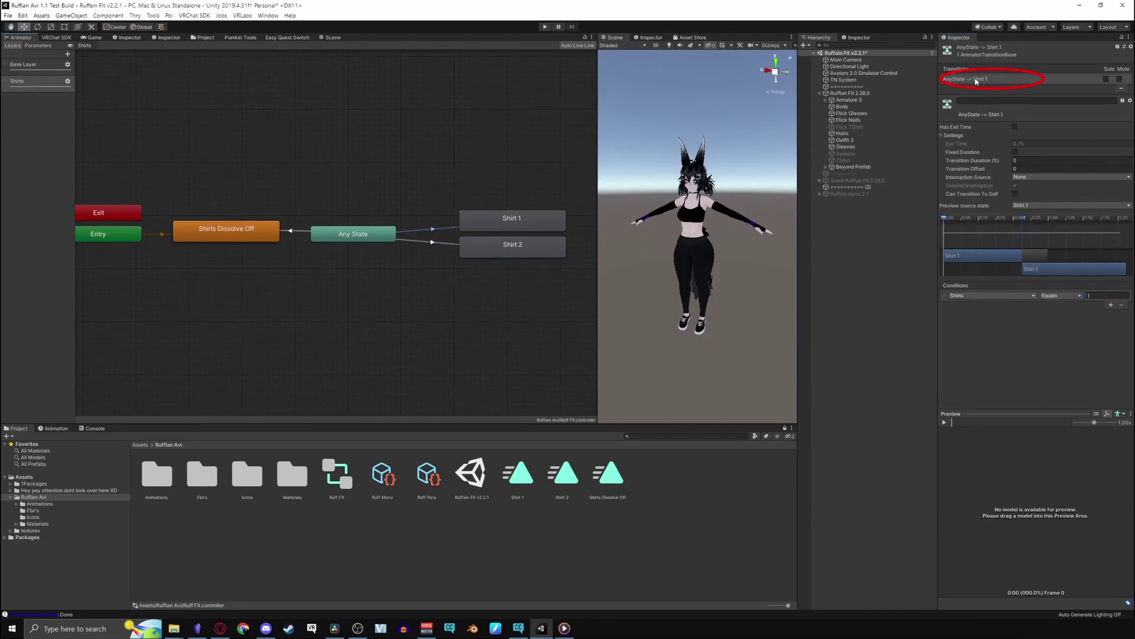
right_click(976, 79)
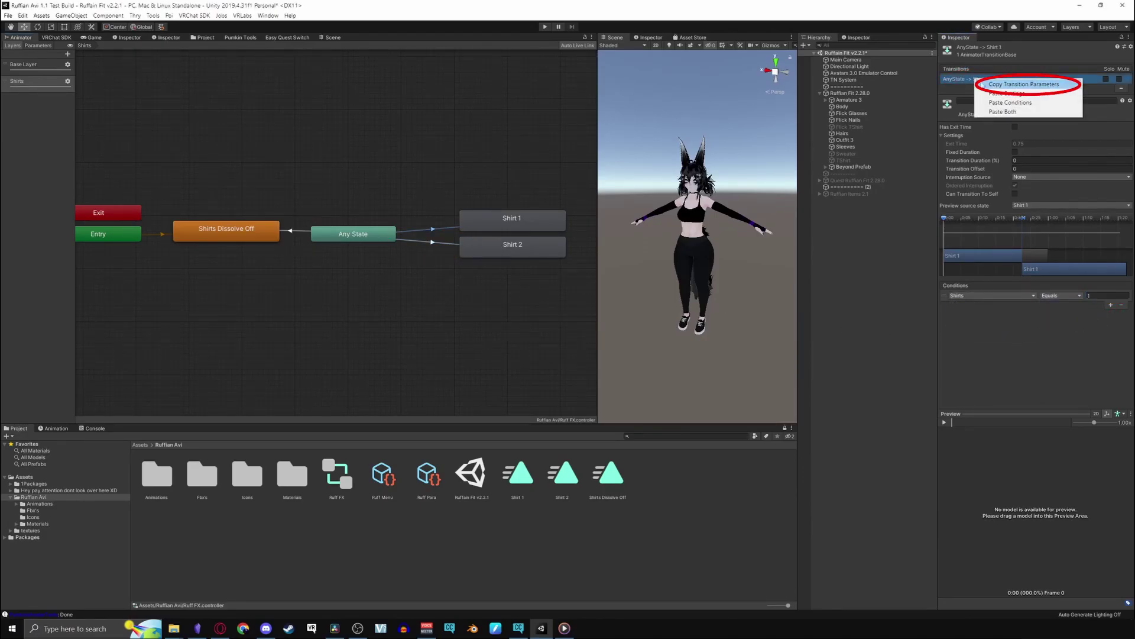
click(1025, 84)
click(376, 303)
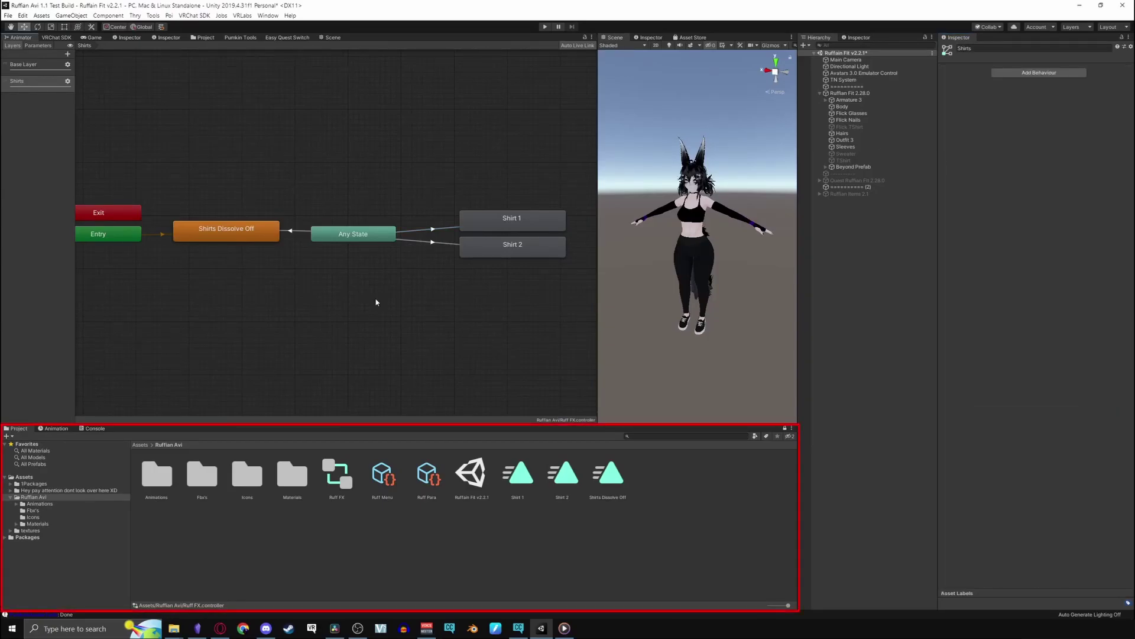
Add two controls to Ruff Menu and make the first a Tshirt toggle driving Shirts
click(380, 475)
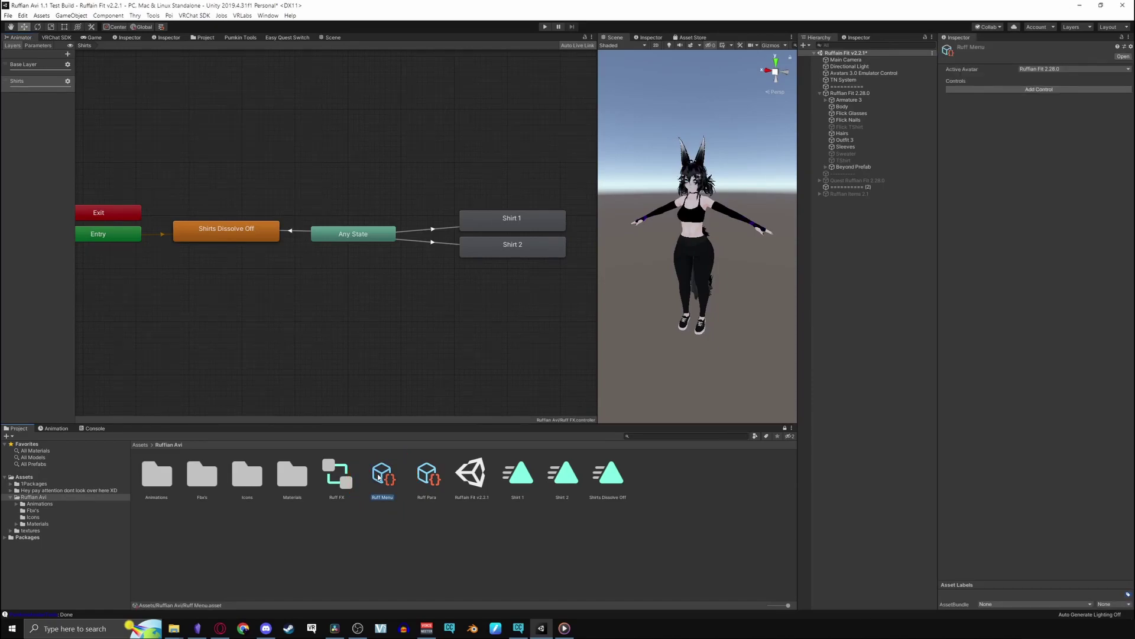
click(1010, 89)
click(1030, 171)
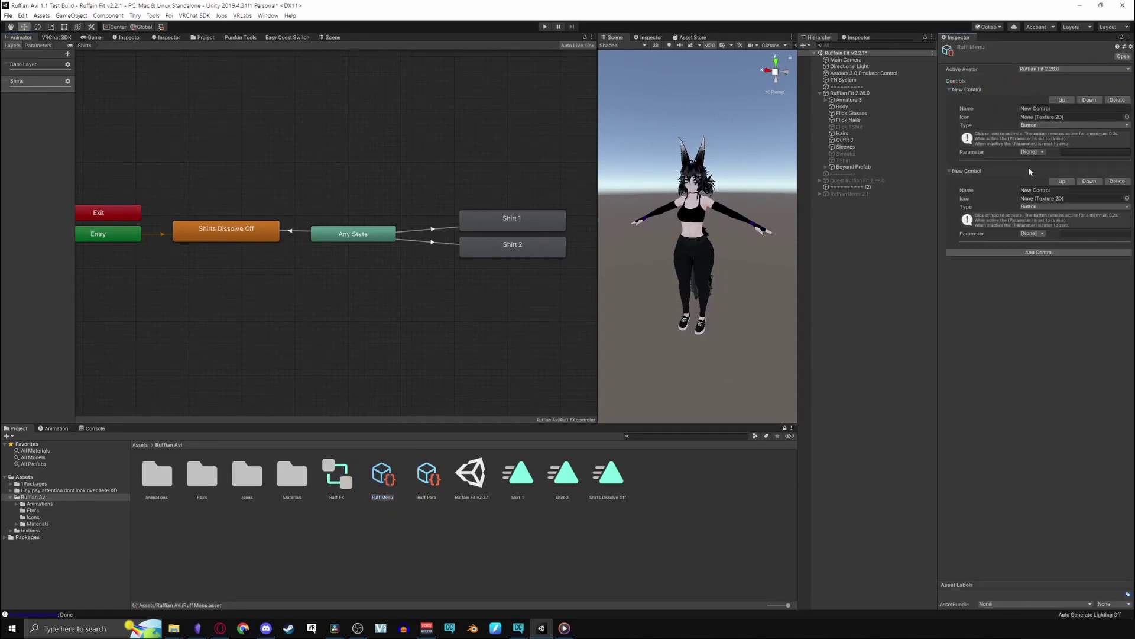
click(1065, 108)
text(Tshirt)
click(1072, 125)
click(1058, 136)
click(1032, 152)
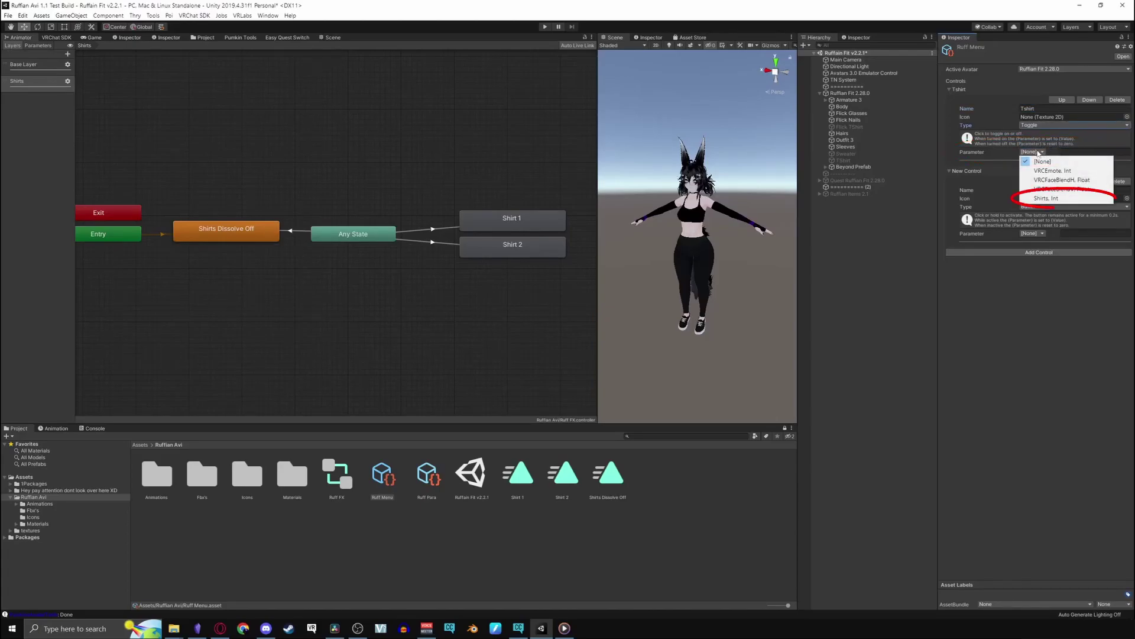
click(1047, 199)
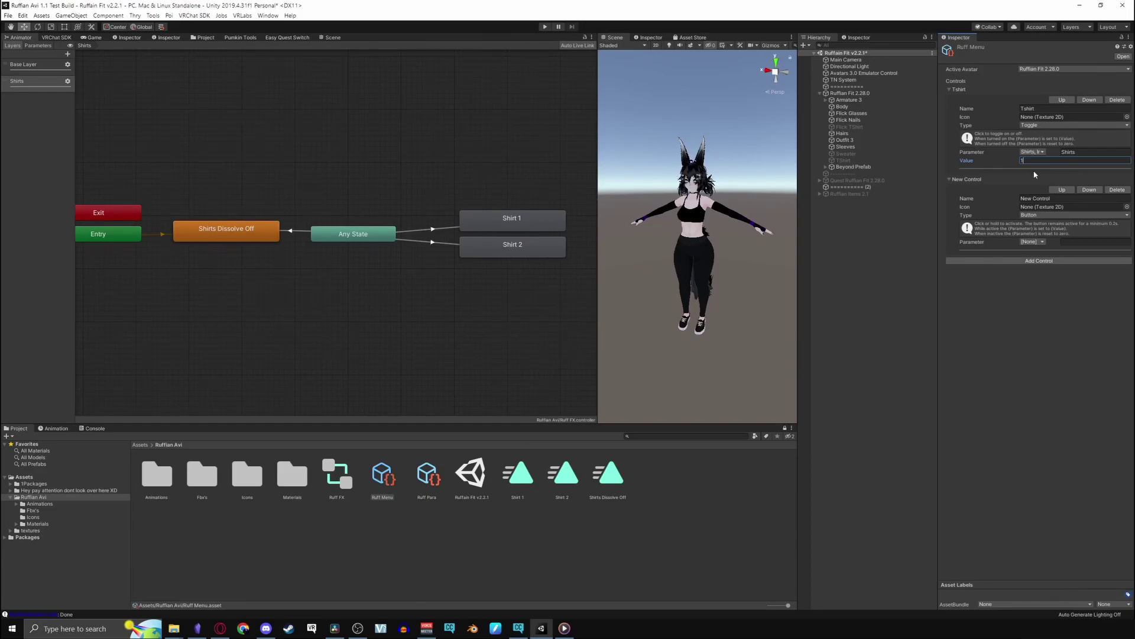
Make the second control a Sweater toggle driving the Shirts parameter
click(1038, 198)
text(Sweater)
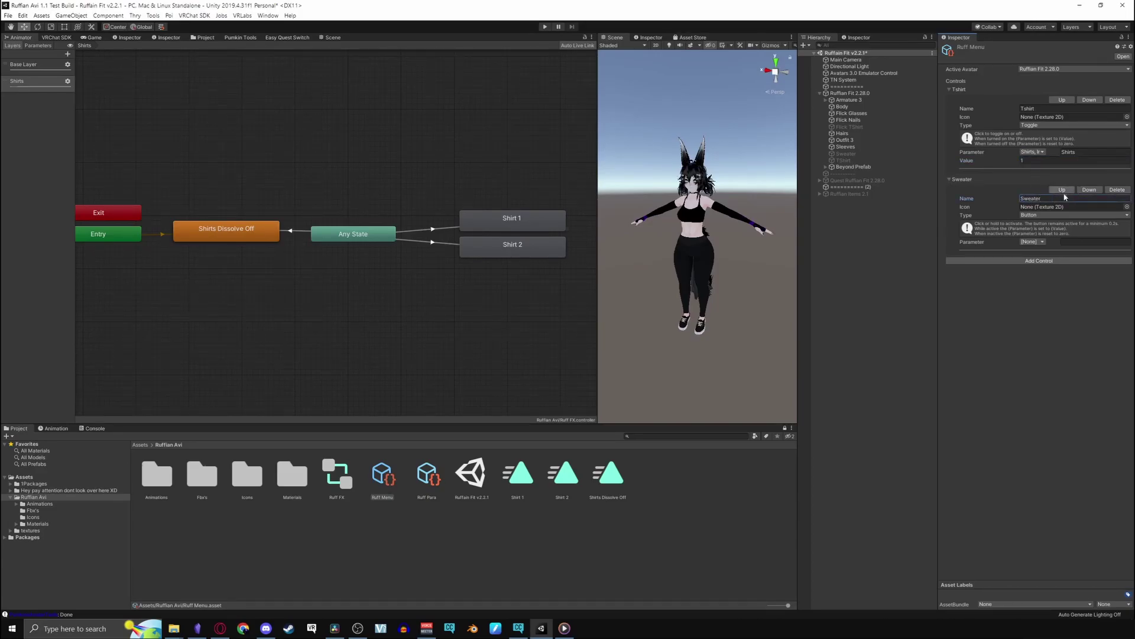
click(1073, 215)
click(1032, 233)
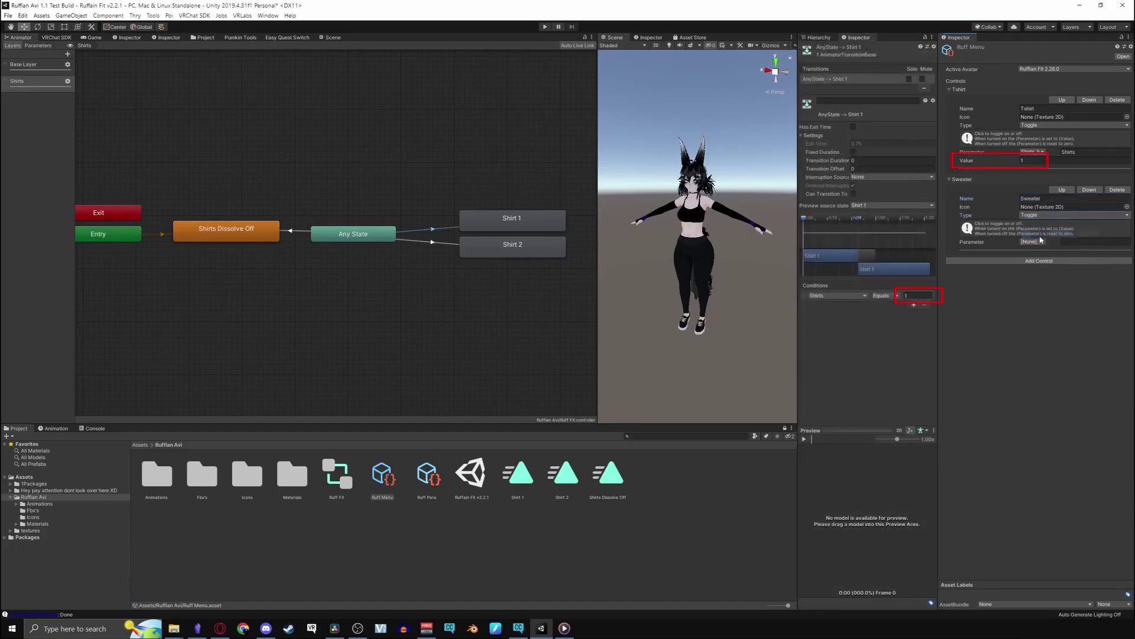
click(1032, 242)
click(1042, 289)
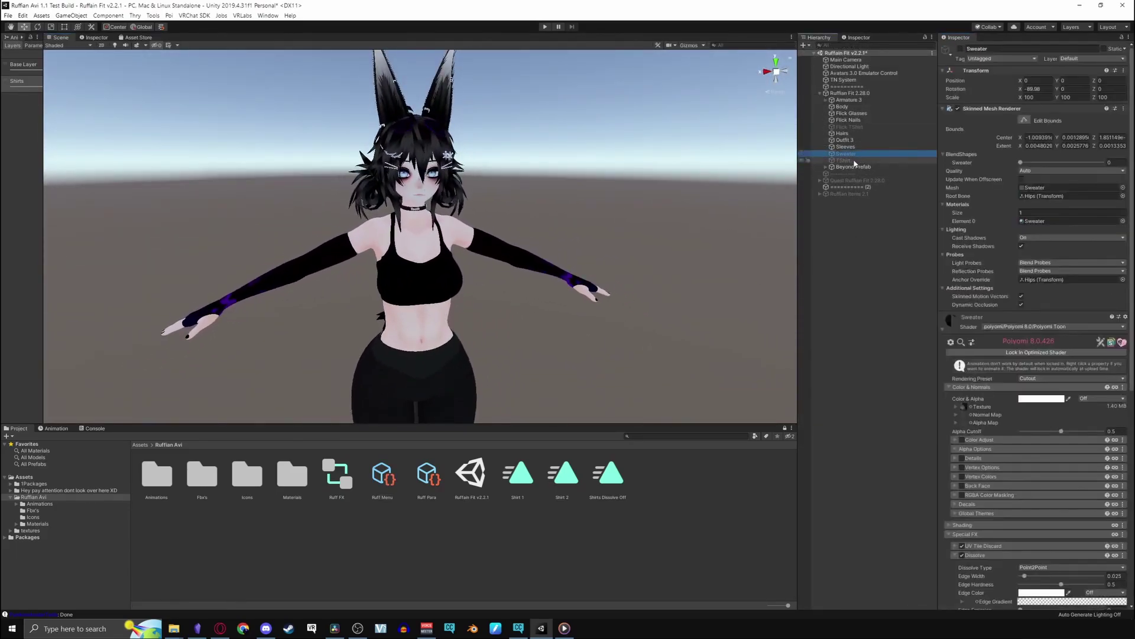
Turn a shirt on from the expression menu while in play mode
scroll(707, 208, up, 3)
click(893, 261)
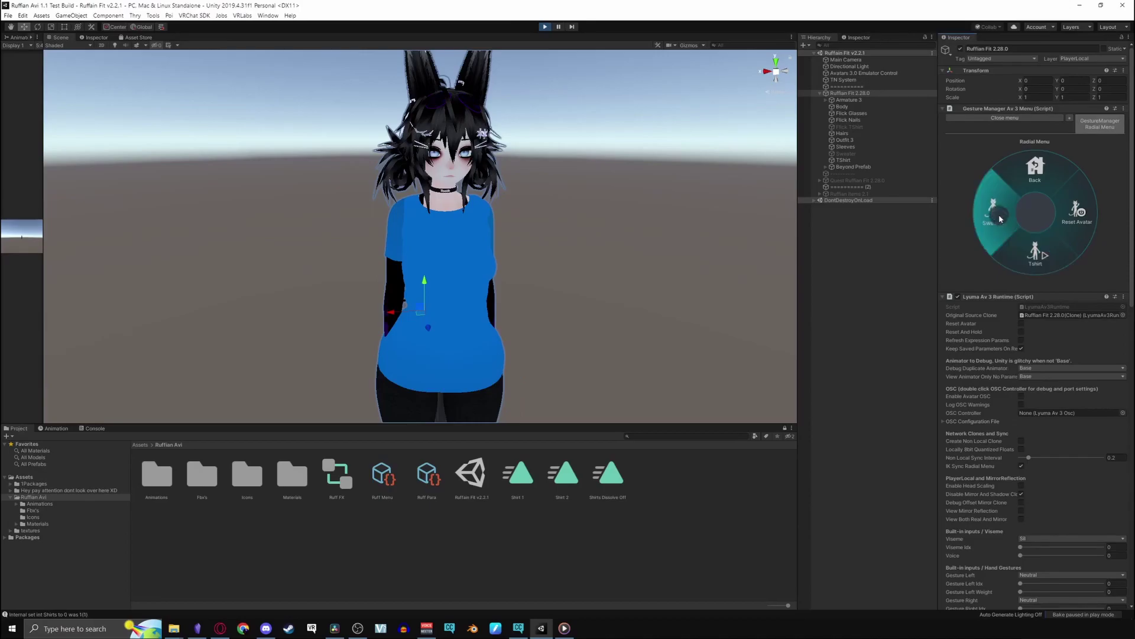
click(999, 219)
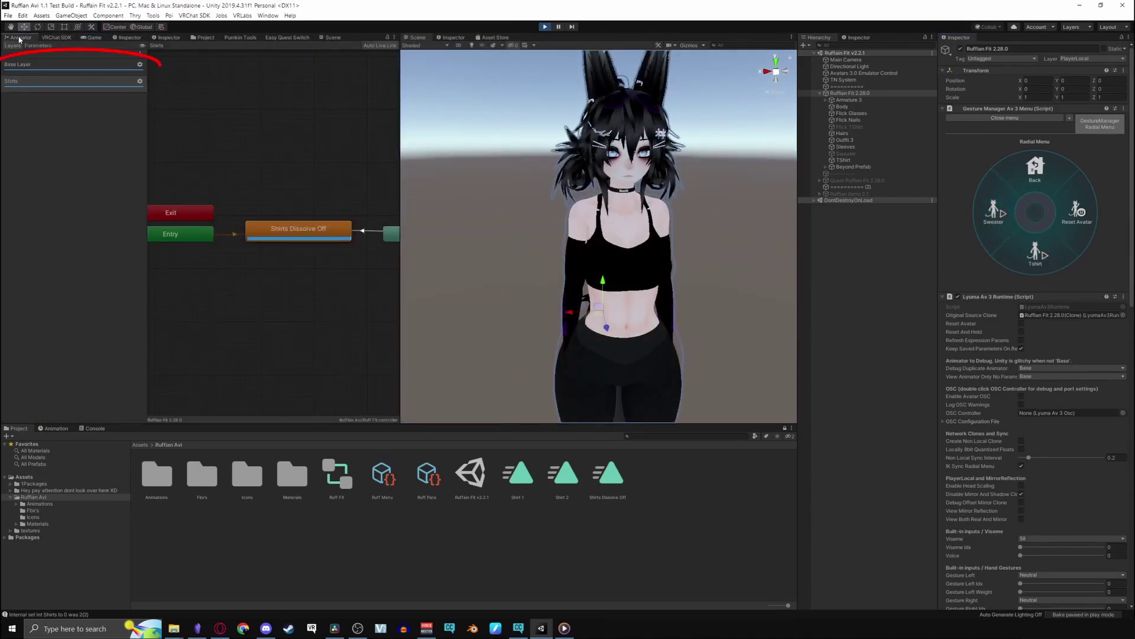
Create an empty New State in the Base Layer and set it as the layer default
click(29, 64)
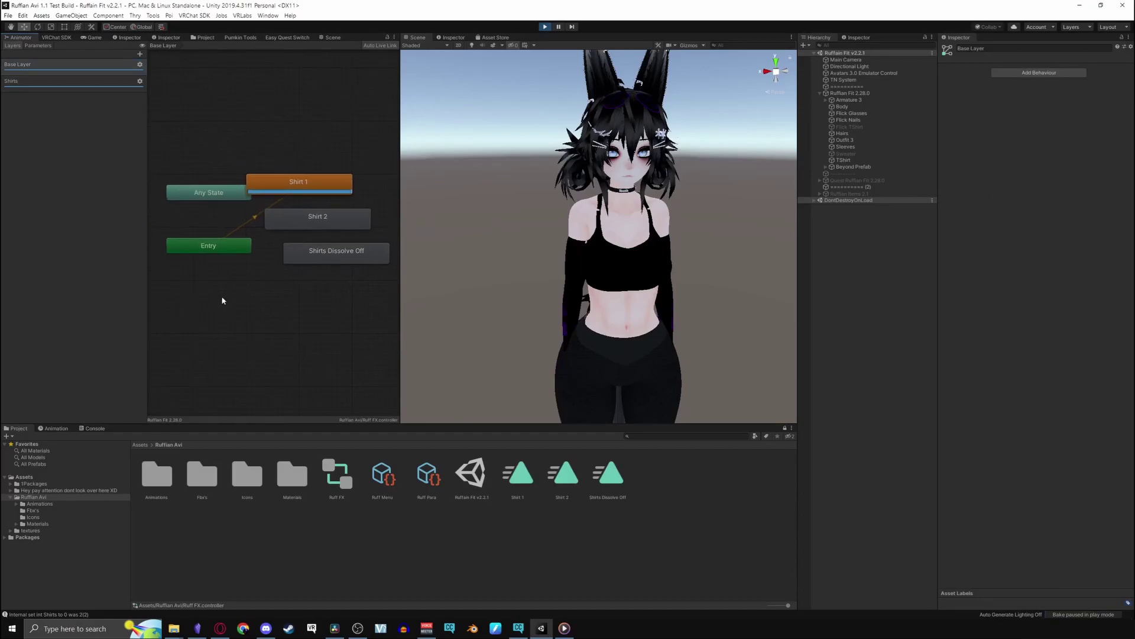
right_click(195, 309)
mouse_move(247, 314)
click(323, 314)
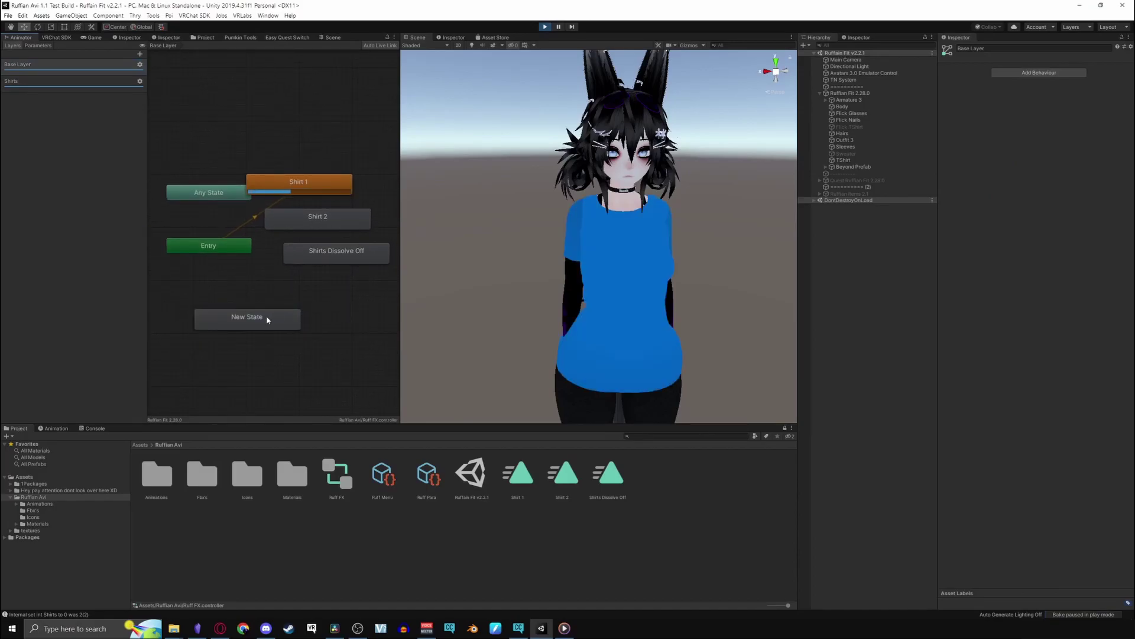
drag(265, 315, 237, 289)
right_click(237, 294)
click(257, 308)
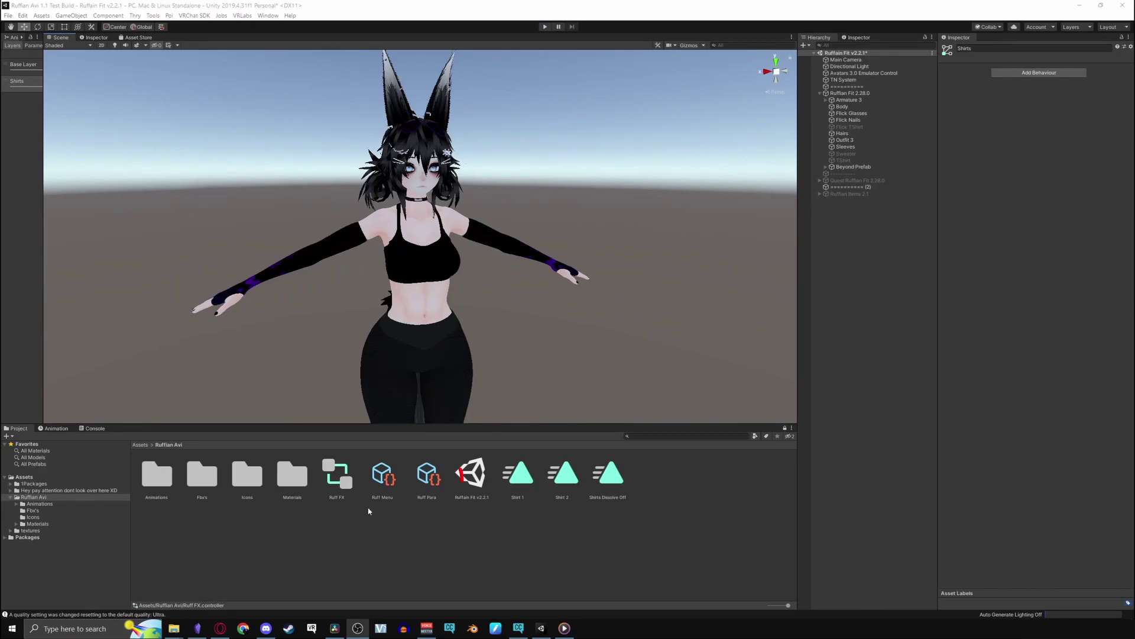
Check the Shirts default value in Ruff Para, then enter play mode
click(421, 477)
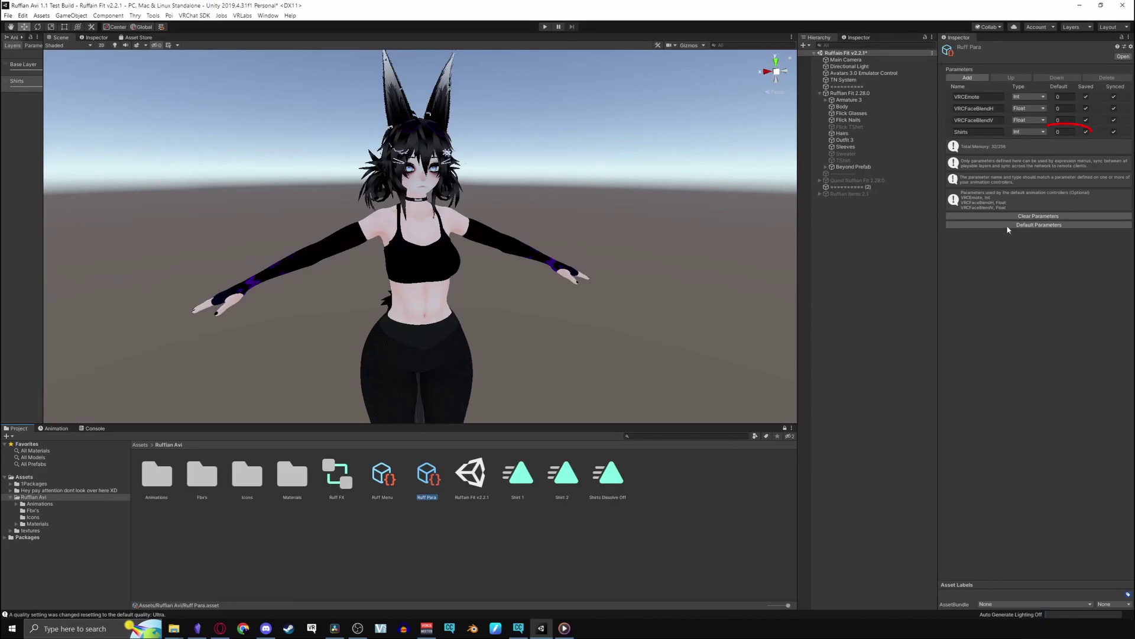
click(1064, 132)
click(544, 27)
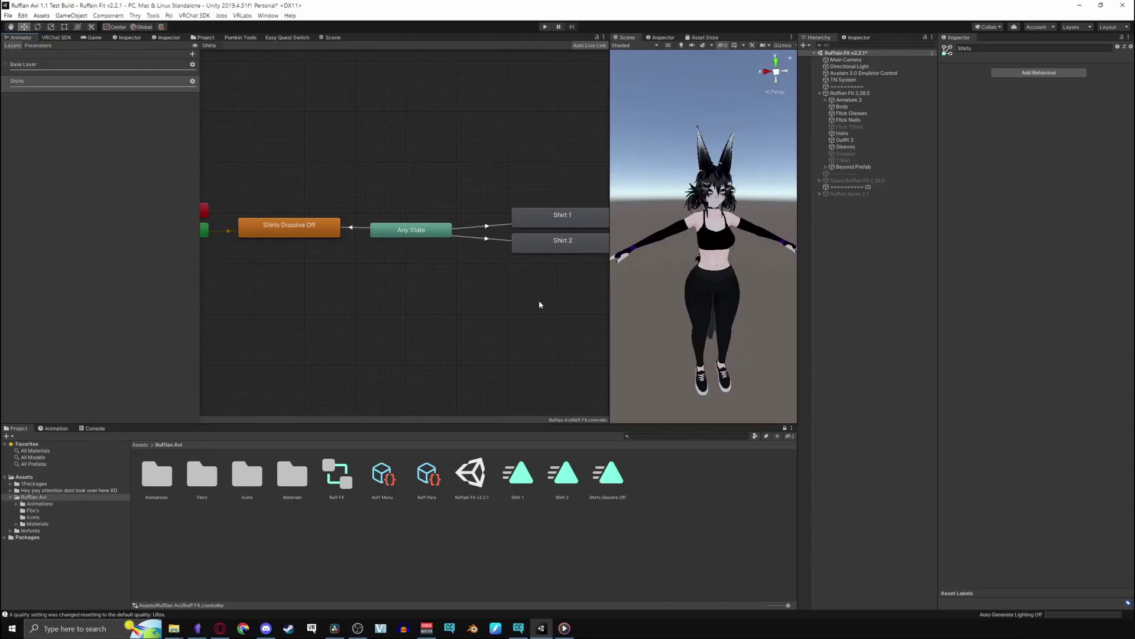
right_click(537, 220)
click(523, 221)
click(322, 227)
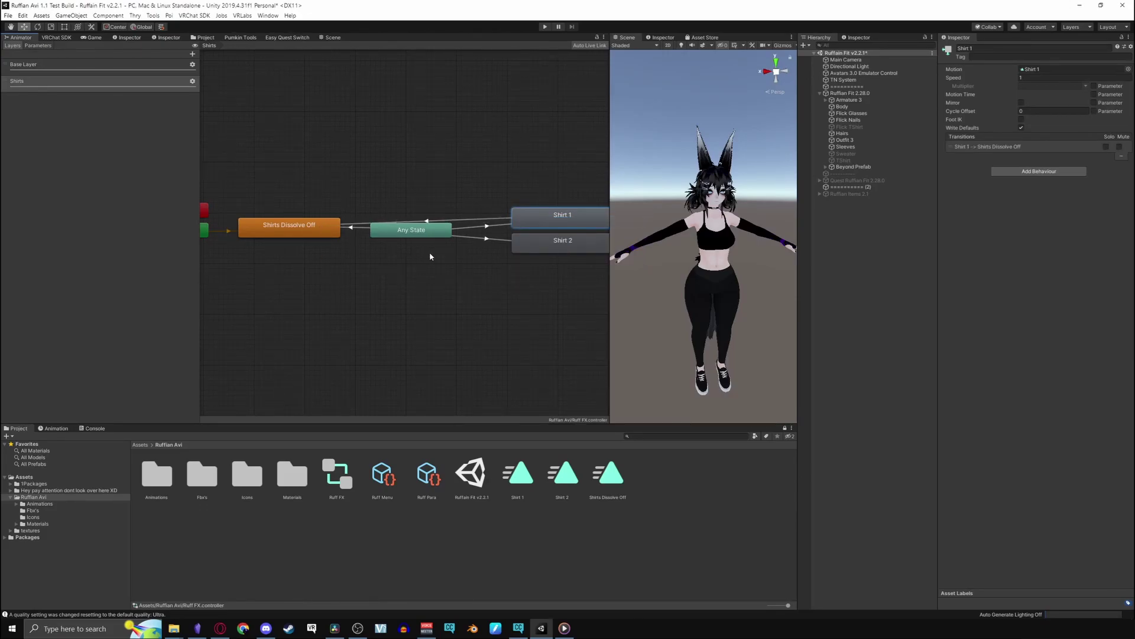
click(427, 221)
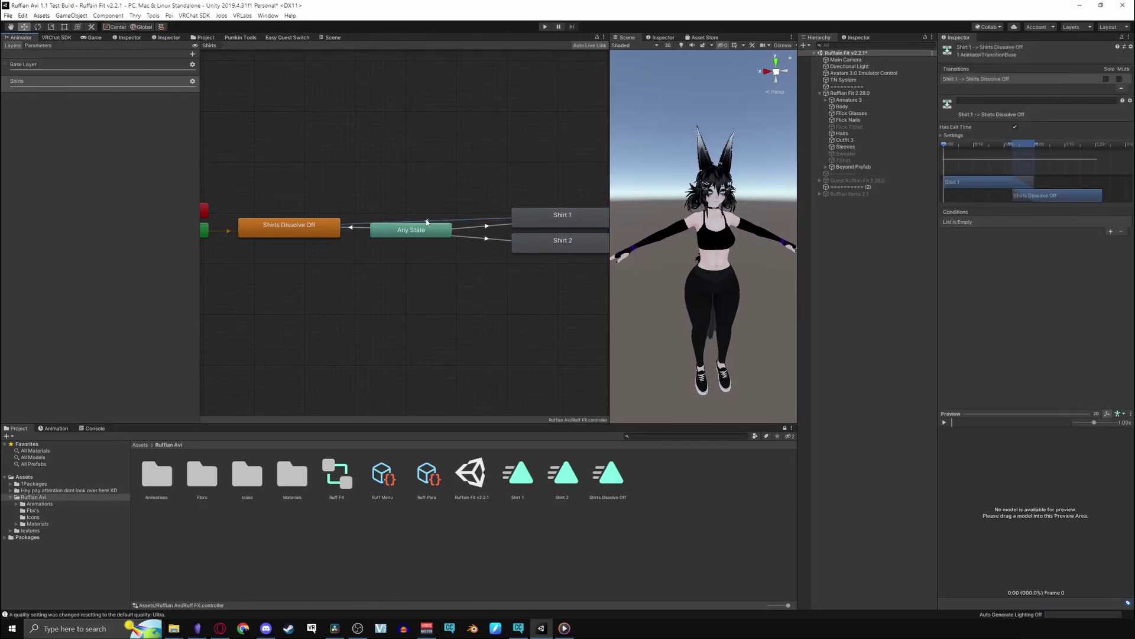
key(Delete)
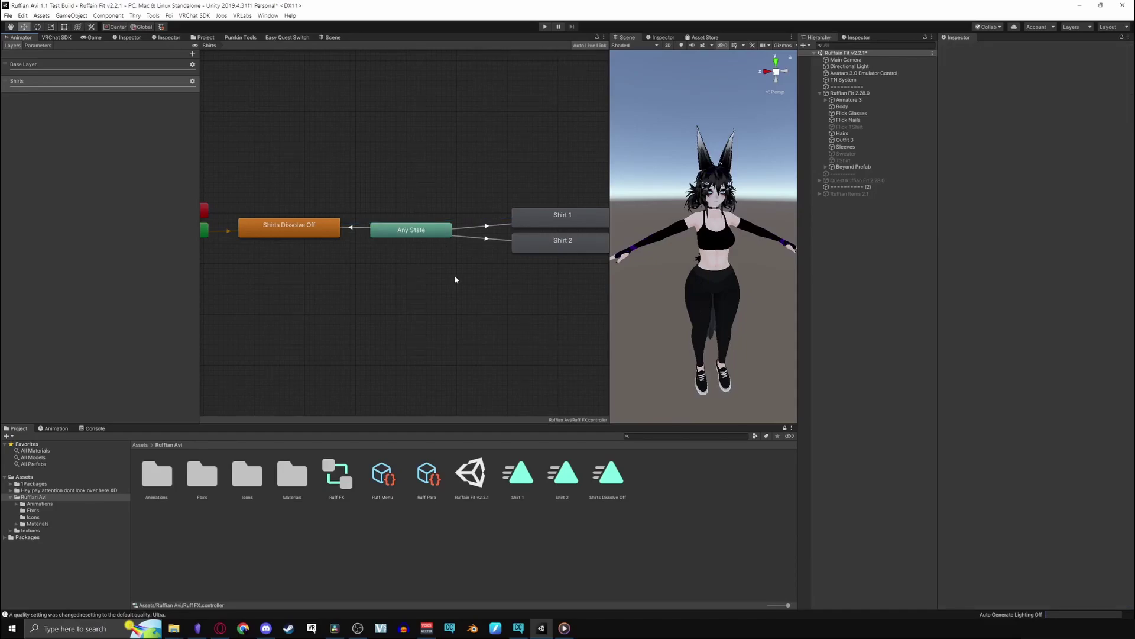
click(455, 279)
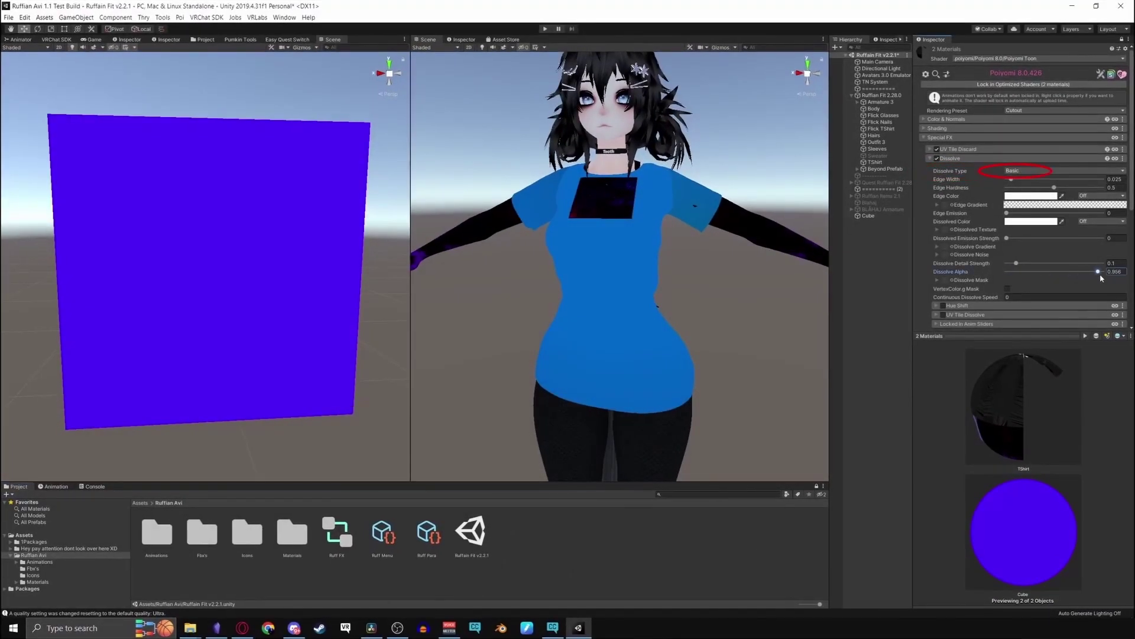
In the Poiyomi Dissolve section, set Dissolve Alpha to 0 and Dissolve Type to Point2Point
drag(1102, 277, 1007, 272)
click(1041, 170)
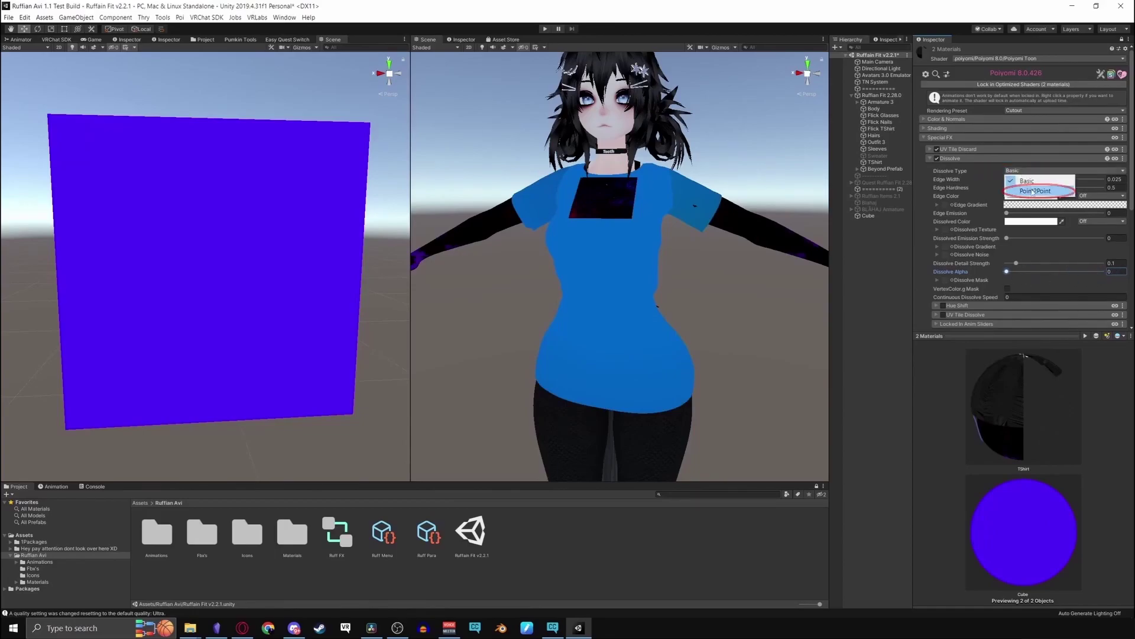
click(1034, 191)
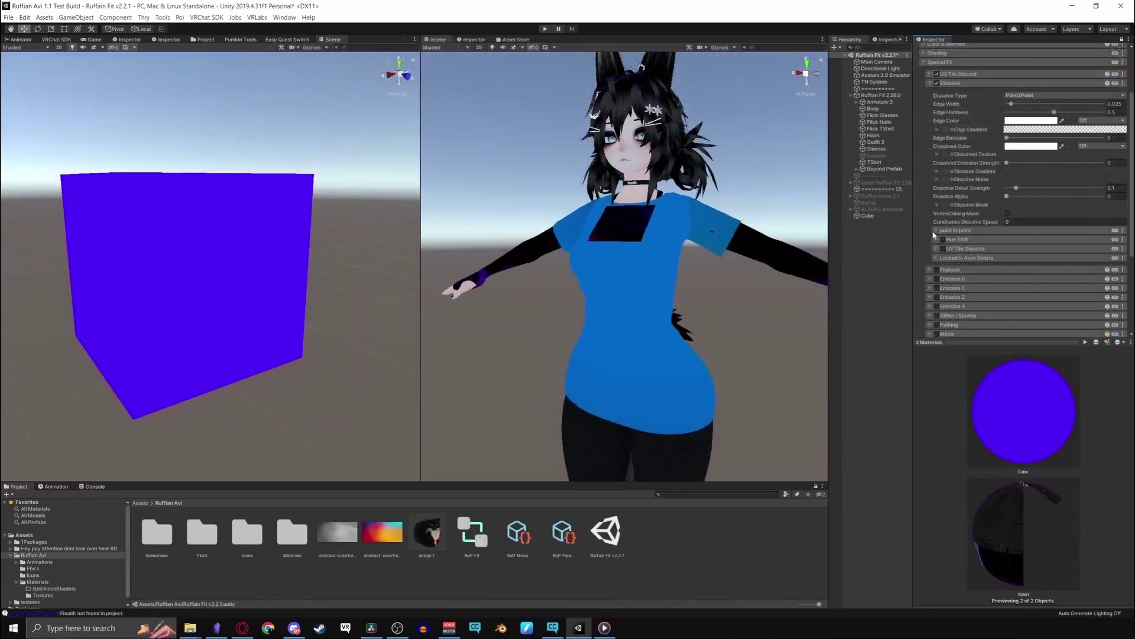